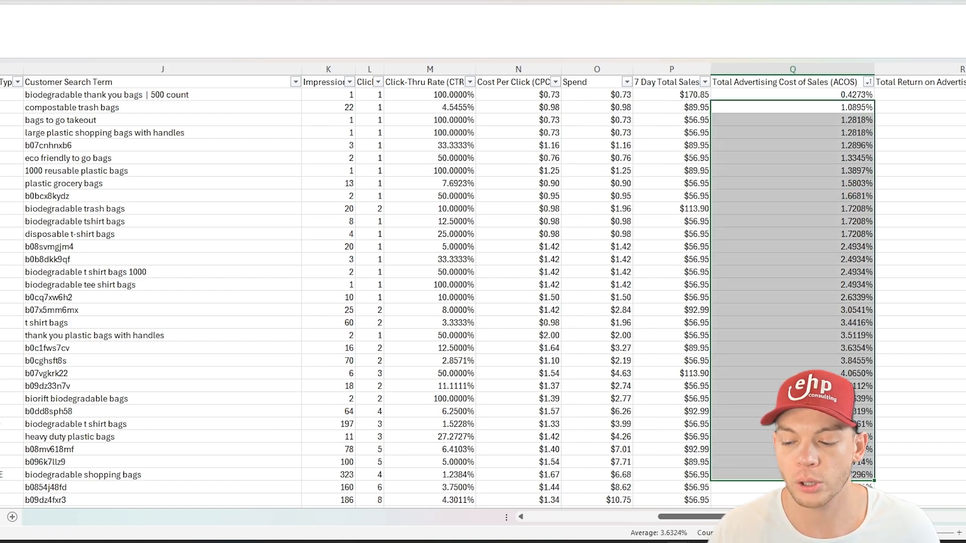
Examine the spend, 7-day sales and ACOS of the "compostable trash bags" search term.
{"action": "left_click_drag", "start_coordinate": [835, 503], "coordinate": [277, 468]}
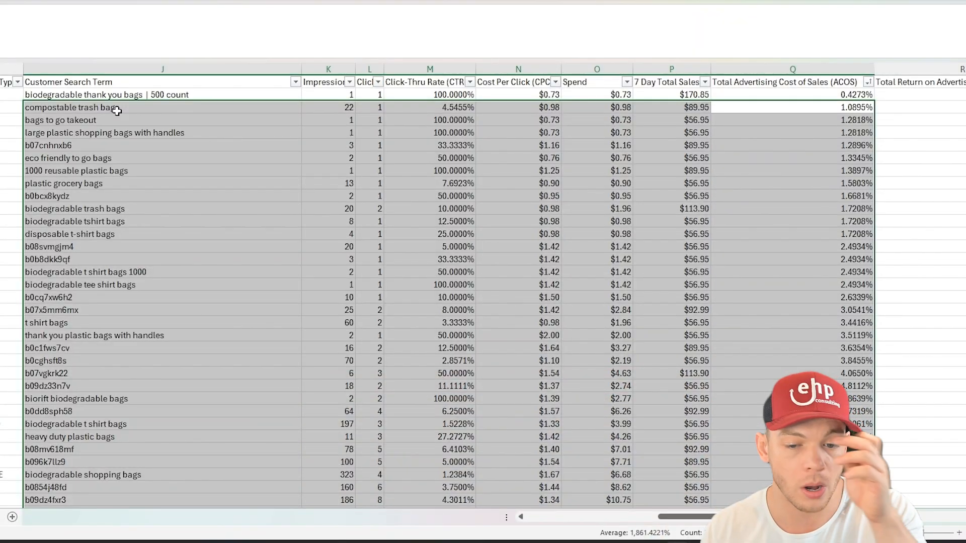
{"action": "left_click", "coordinate": [121, 109]}
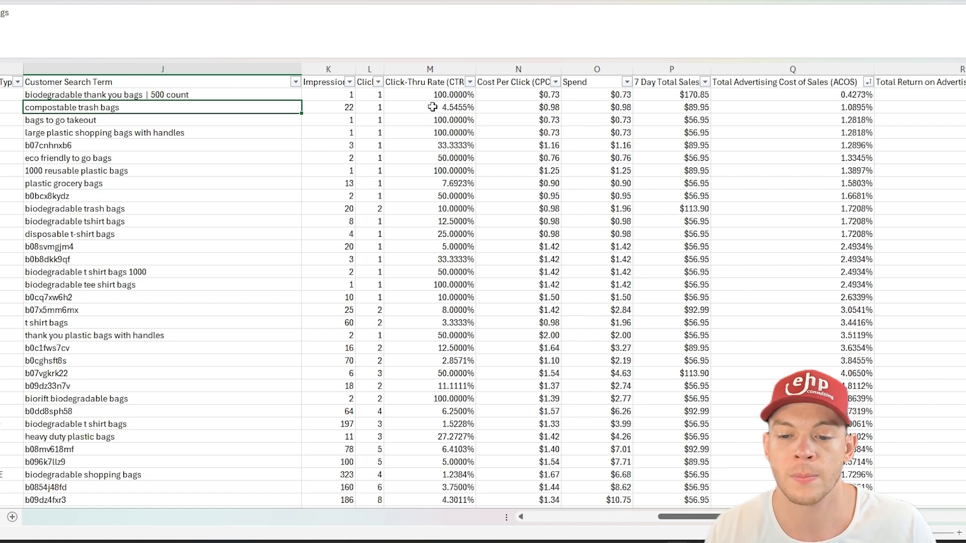
{"action": "left_click", "coordinate": [588, 108]}
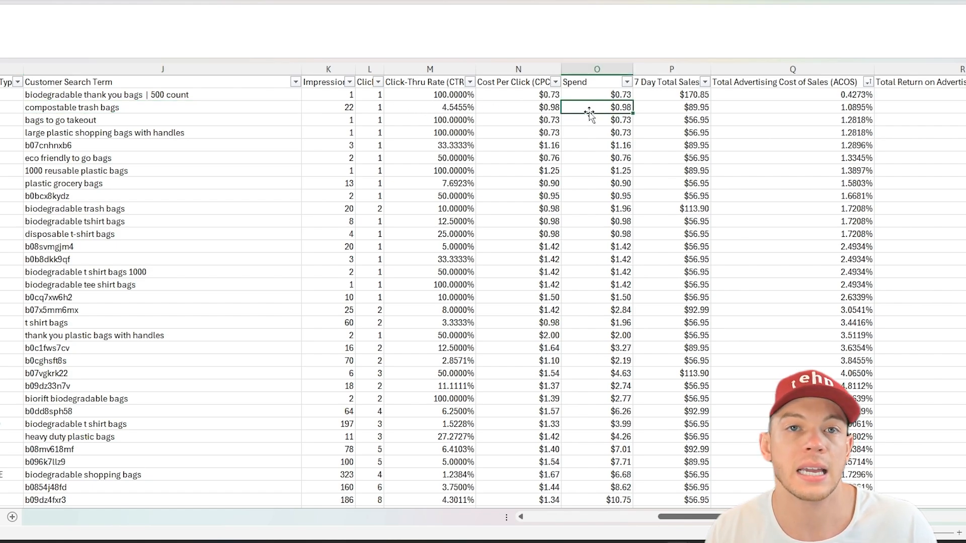
{"action": "left_click", "coordinate": [671, 109]}
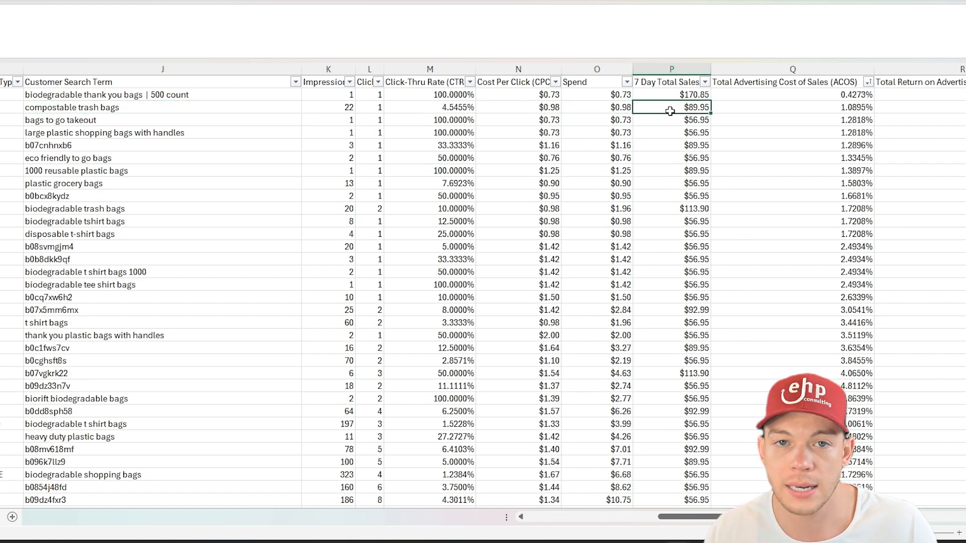
{"action": "left_click_drag", "start_coordinate": [705, 108], "coordinate": [795, 108]}
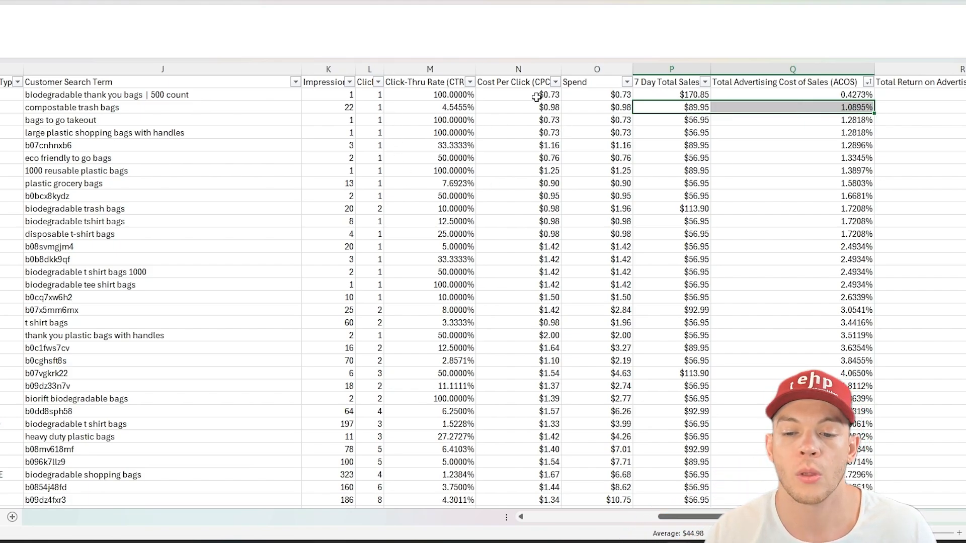
Examine the click counts and spend of the low-ACOS customer search terms further down the report.
{"action": "left_click_drag", "start_coordinate": [524, 97], "coordinate": [598, 210]}
{"action": "left_click", "coordinate": [598, 210]}
{"action": "left_click_drag", "start_coordinate": [251, 214], "coordinate": [363, 214]}
{"action": "left_click_drag", "start_coordinate": [368, 113], "coordinate": [368, 207]}
{"action": "left_click", "coordinate": [370, 208]}
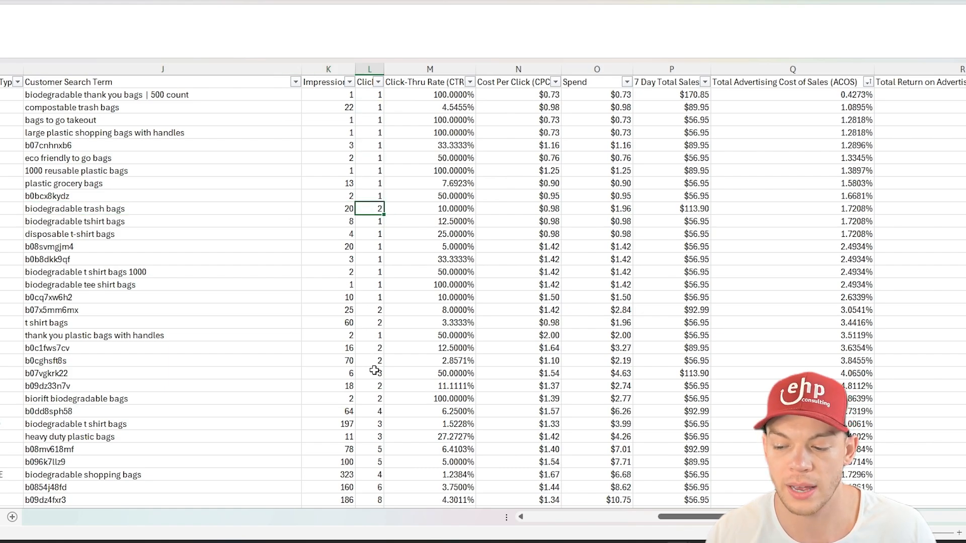
{"action": "mouse_move", "coordinate": [375, 371]}
{"action": "left_mouse_down"}
{"action": "mouse_move", "coordinate": [261, 368]}
{"action": "mouse_move", "coordinate": [374, 371]}
{"action": "left_mouse_up"}
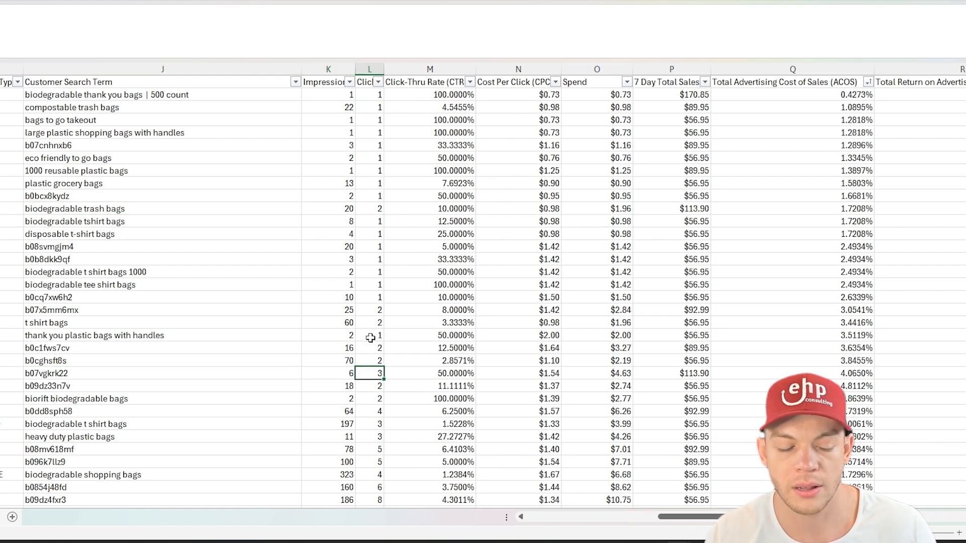
{"action": "left_click_drag", "start_coordinate": [104, 277], "coordinate": [453, 286]}
{"action": "left_click_drag", "start_coordinate": [122, 217], "coordinate": [327, 234]}
{"action": "left_click", "coordinate": [123, 194]}
{"action": "left_click", "coordinate": [58, 147]}
Highlight the first four customer search terms and "eco friendly to go bags" with a yellow fill, then select the first four.
{"action": "left_click_drag", "start_coordinate": [108, 98], "coordinate": [270, 139]}
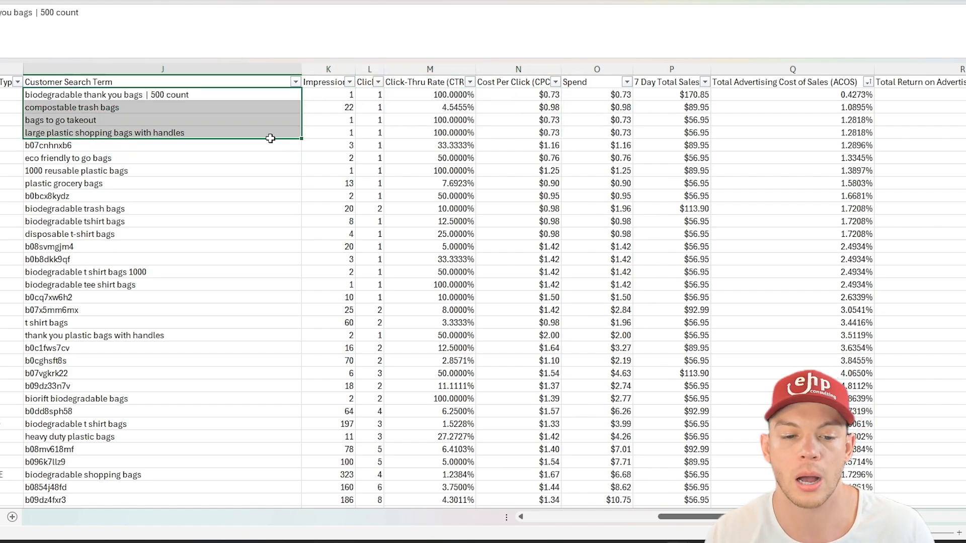
{"action": "left_click", "coordinate": [2, 1]}
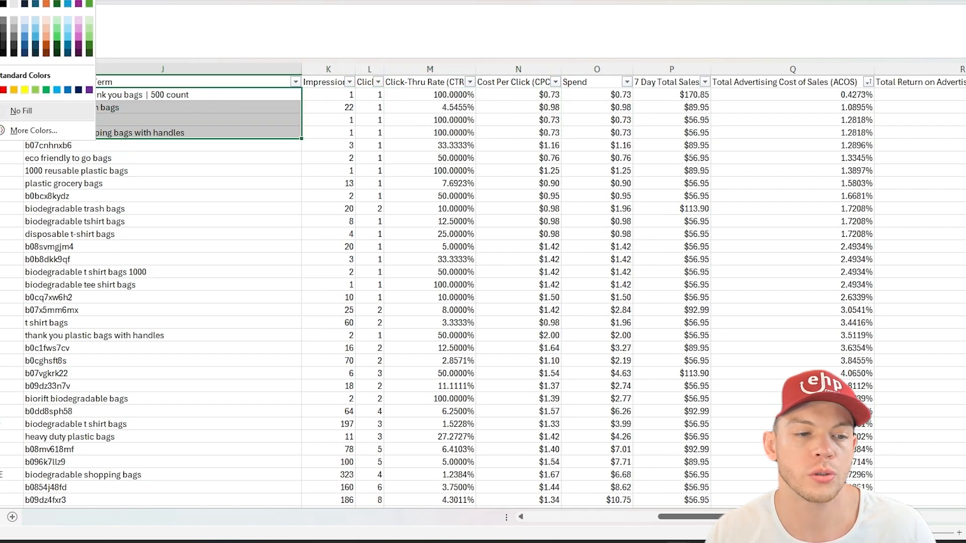
{"action": "left_click", "coordinate": [24, 91]}
{"action": "left_click", "coordinate": [109, 96]}
{"action": "left_click", "coordinate": [110, 108]}
{"action": "left_click", "coordinate": [96, 120]}
{"action": "left_click", "coordinate": [103, 132]}
{"action": "left_click", "coordinate": [106, 157]}
{"action": "left_click", "coordinate": [2, 1]}
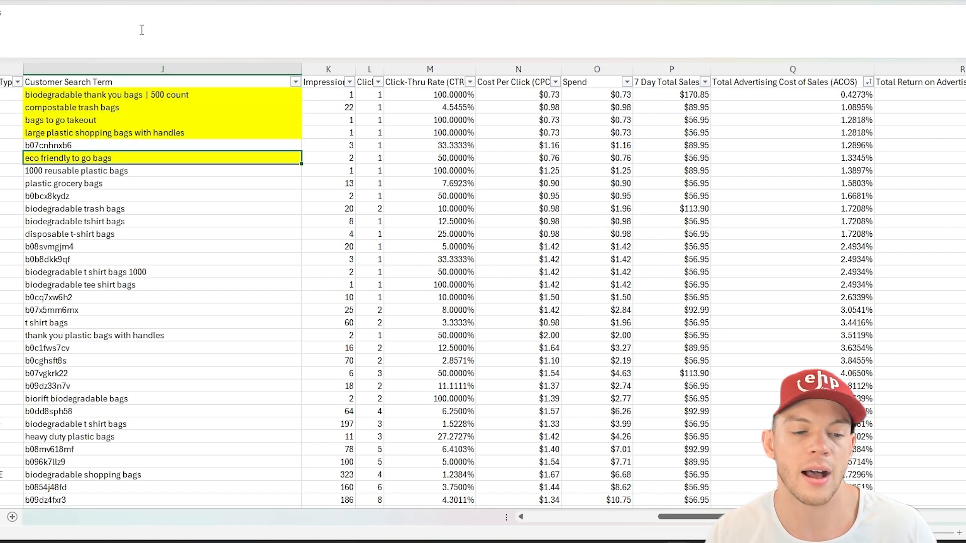
{"action": "left_click_drag", "start_coordinate": [217, 95], "coordinate": [216, 133]}
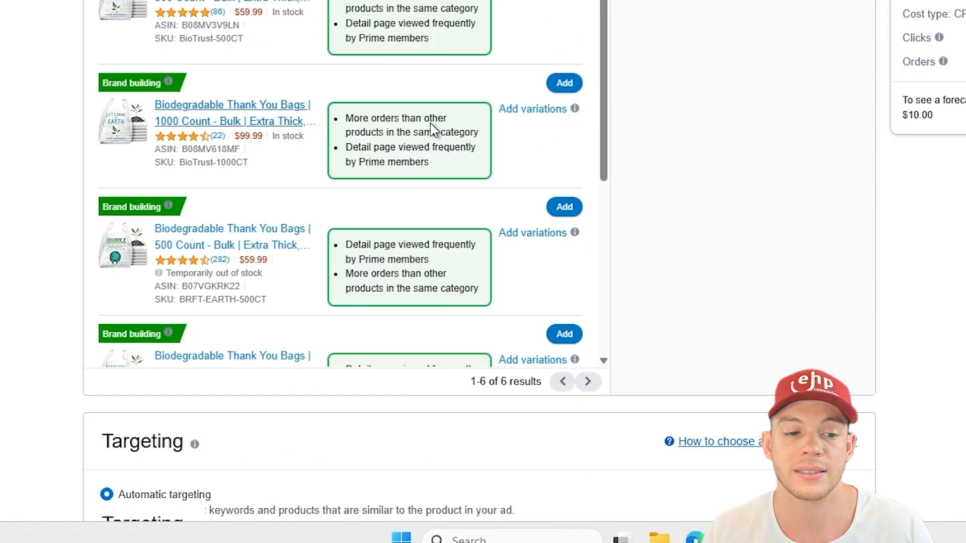
In the Amazon Ads campaign setup, choose manual targeting and prepare a manually entered keyword list with only the Exact match type.
{"action": "scroll", "coordinate": [848, 104], "scroll_direction": "down", "scroll_amount": 12}
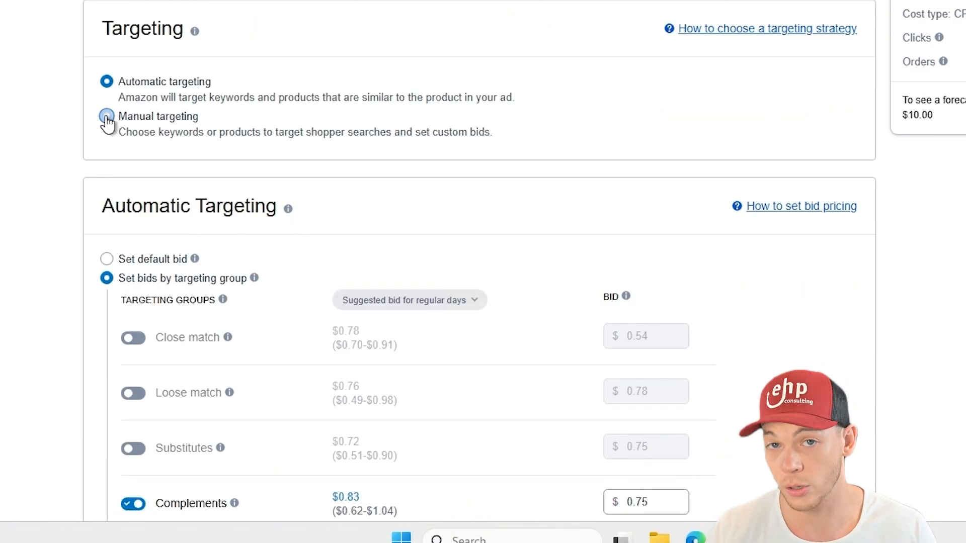
{"action": "left_click", "coordinate": [106, 117]}
{"action": "scroll", "coordinate": [201, 194], "scroll_direction": "down", "scroll_amount": 3}
{"action": "scroll", "coordinate": [151, 171], "scroll_direction": "down", "scroll_amount": 3}
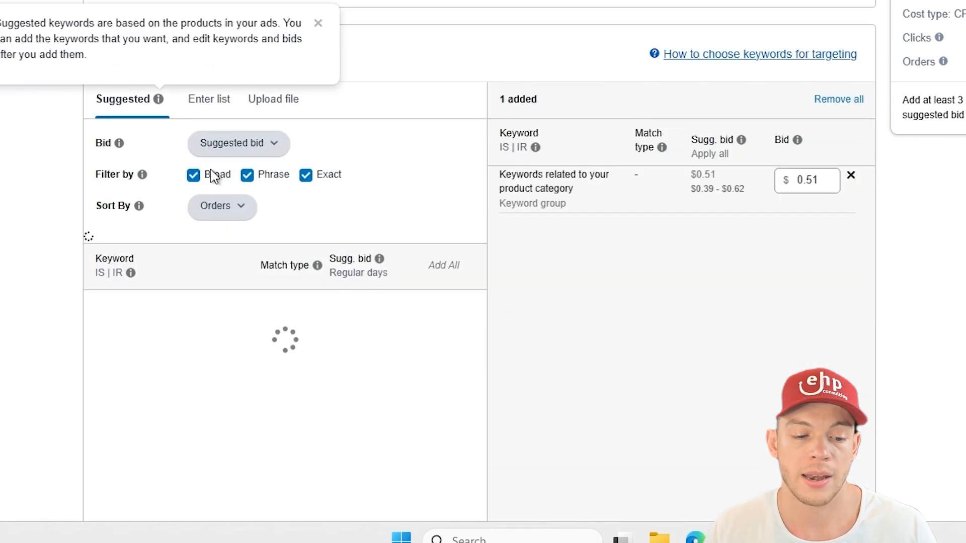
{"action": "left_click", "coordinate": [208, 100]}
{"action": "left_click", "coordinate": [195, 176]}
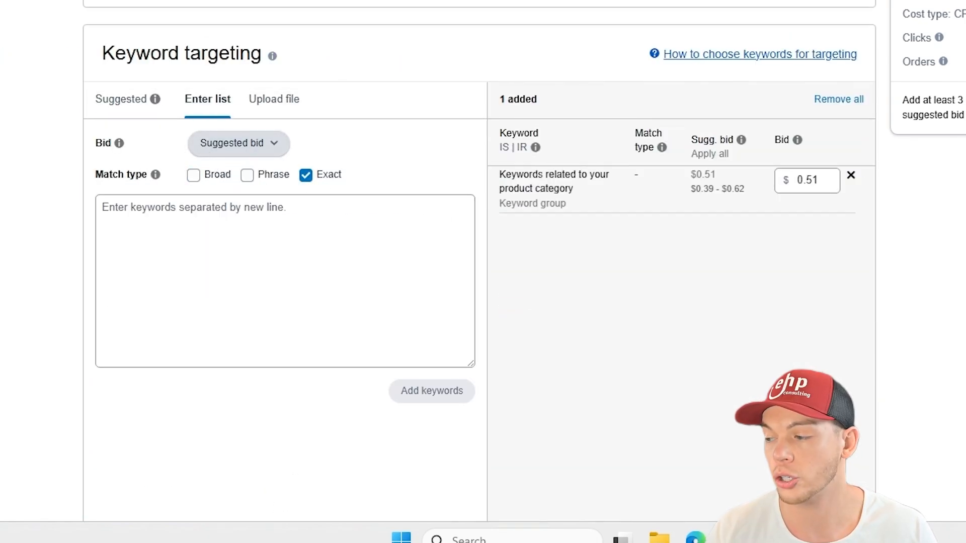
Copy the first four highlighted search terms from the Excel report into the campaign's keyword list in Amazon Ads.
{"action": "key", "text": "alt+Tab"}
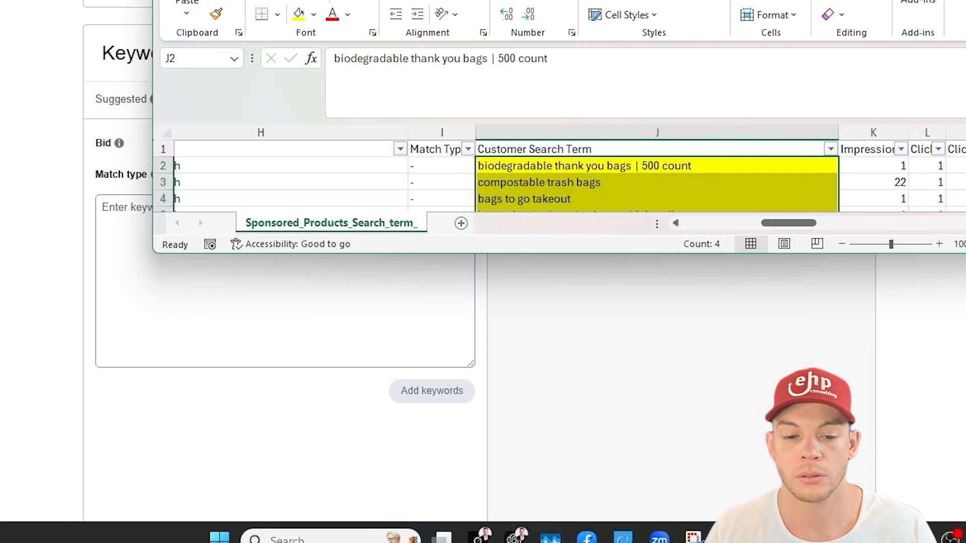
{"action": "key", "text": "super+Up"}
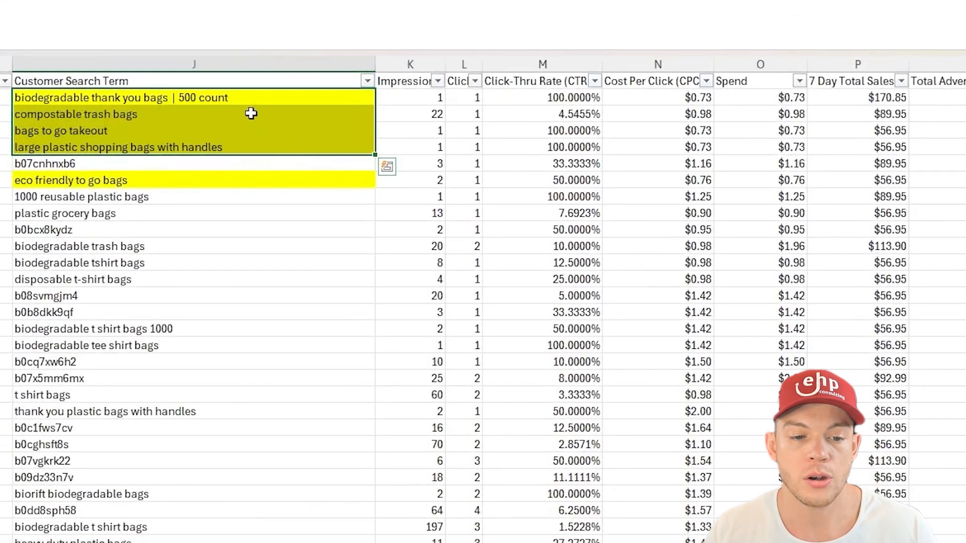
{"action": "left_click", "coordinate": [245, 99]}
{"action": "left_click_drag", "start_coordinate": [245, 98], "coordinate": [240, 147]}
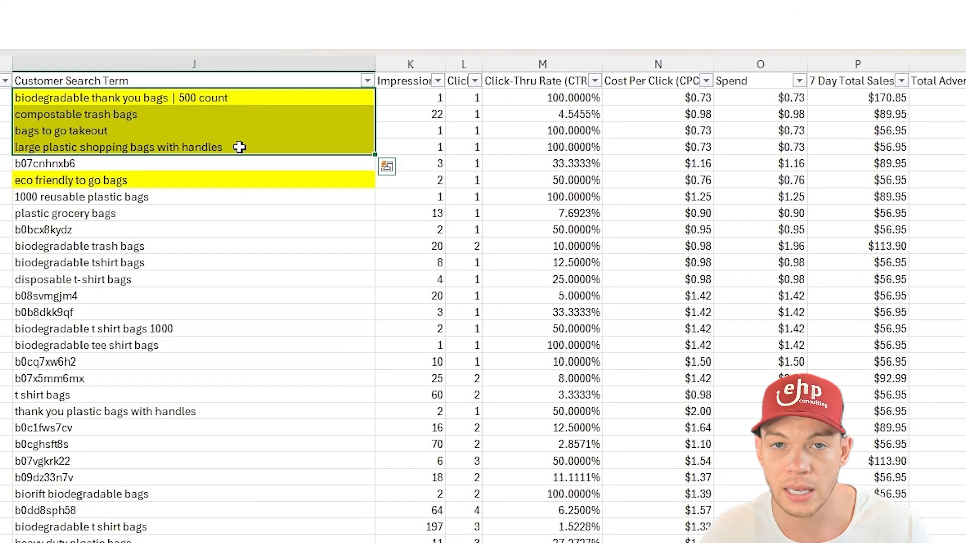
{"action": "key", "text": "ctrl+c"}
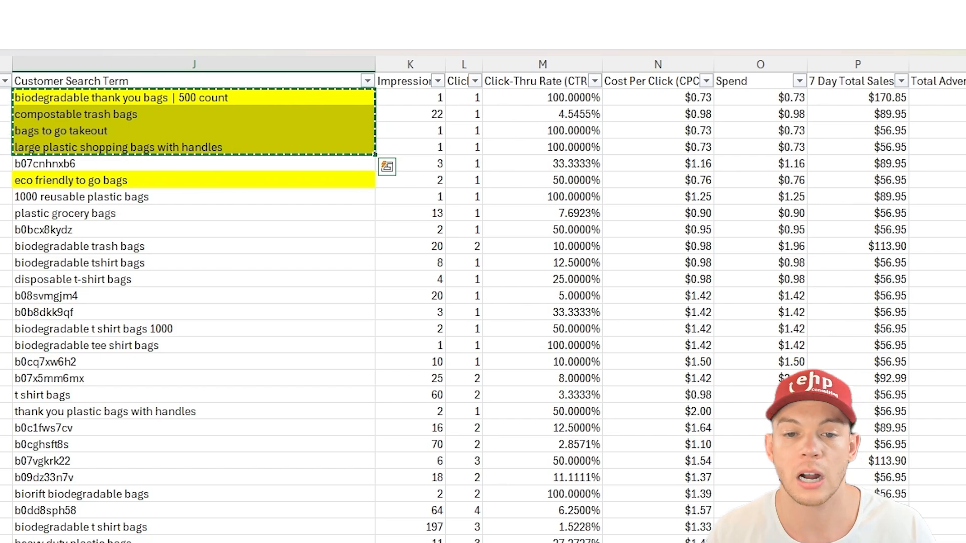
{"action": "key", "text": "alt+Tab"}
{"action": "left_click", "coordinate": [296, 226]}
{"action": "key", "text": "ctrl+v"}
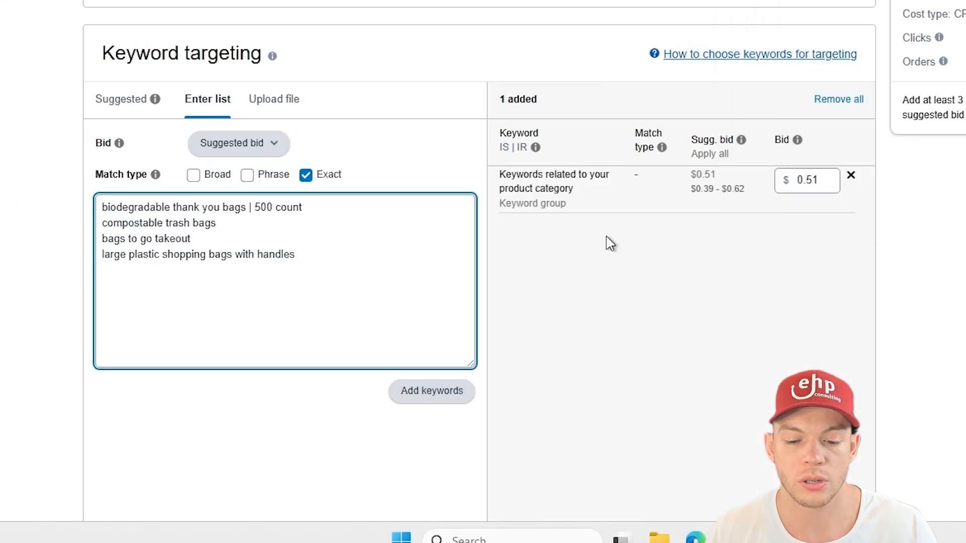
Remove the "Keywords related to your product category" group from the targets and submit the four pasted keywords as Exact.
{"action": "left_click_drag", "start_coordinate": [499, 178], "coordinate": [589, 196]}
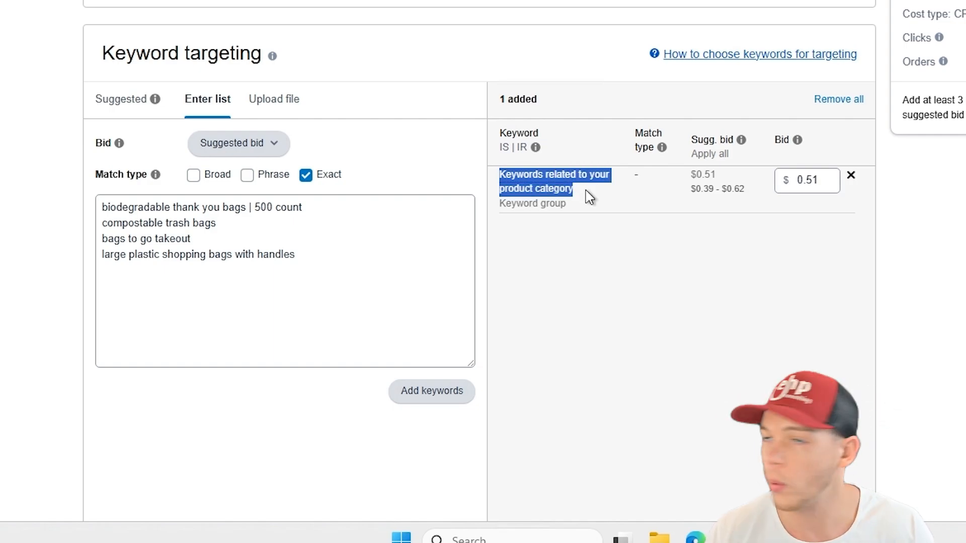
{"action": "left_click", "coordinate": [851, 176]}
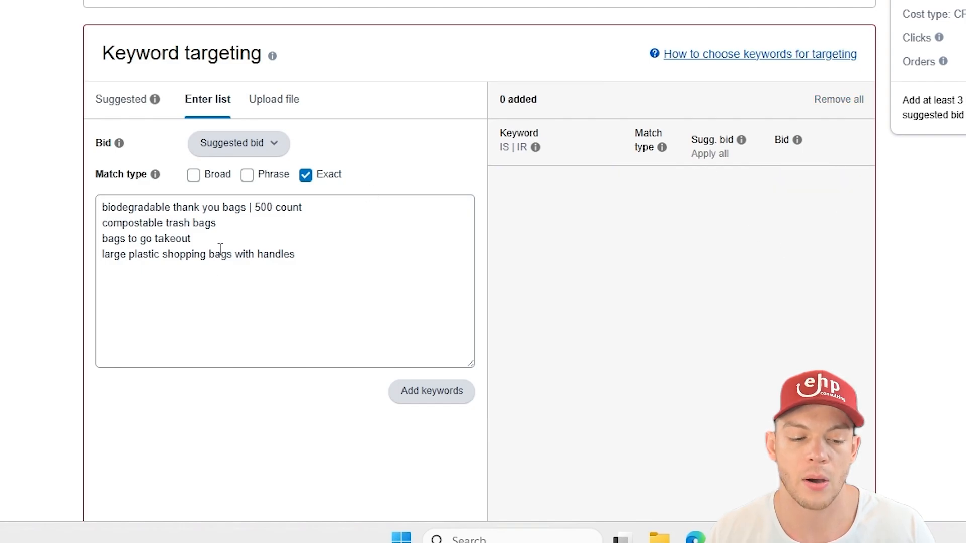
{"action": "left_click", "coordinate": [448, 395]}
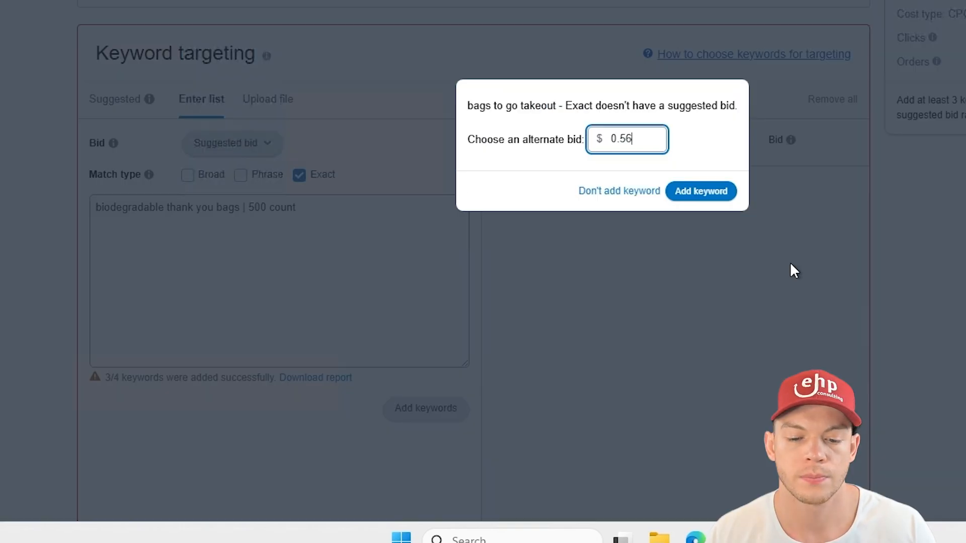
Check the cost per click of the highlighted search terms in the Excel report.
{"action": "left_click_drag", "start_coordinate": [548, 106], "coordinate": [695, 150]}
{"action": "left_click", "coordinate": [695, 150]}
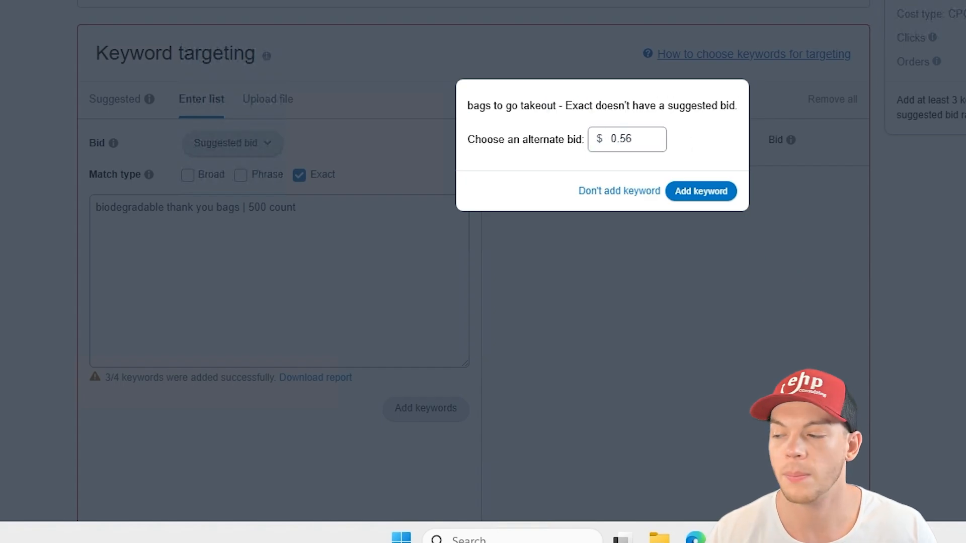
{"action": "left_click_drag", "start_coordinate": [956, 2], "coordinate": [500, 1]}
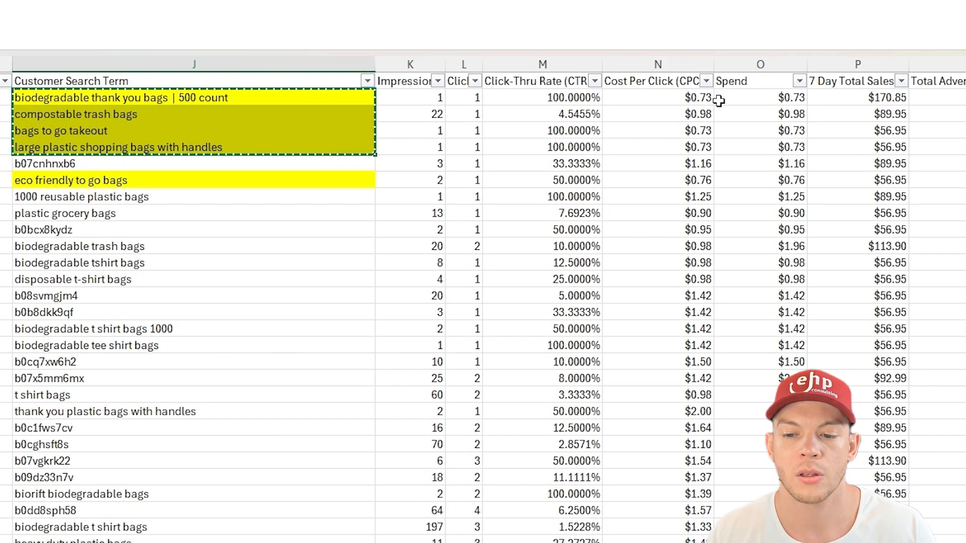
{"action": "left_click_drag", "start_coordinate": [697, 100], "coordinate": [695, 162]}
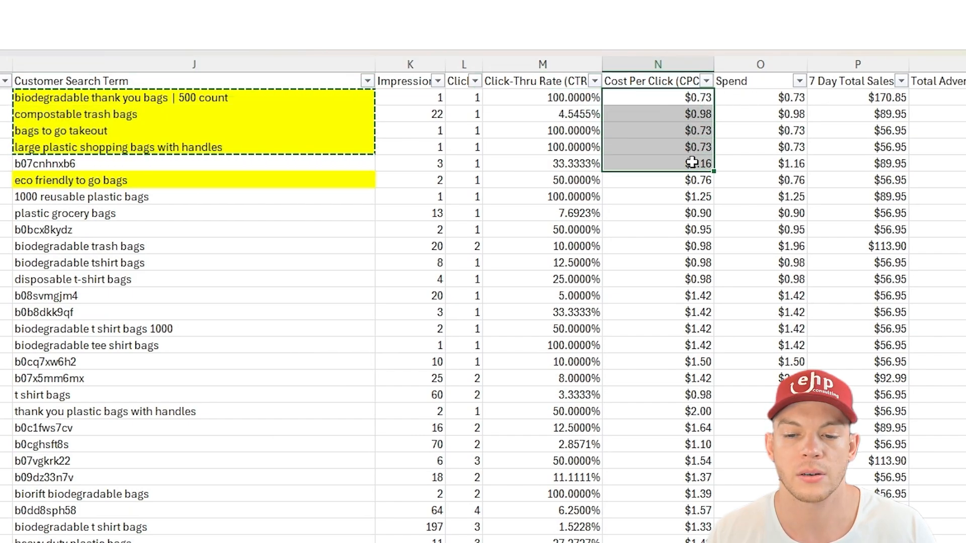
{"action": "left_click", "coordinate": [686, 98]}
{"action": "left_click", "coordinate": [76, 3]}
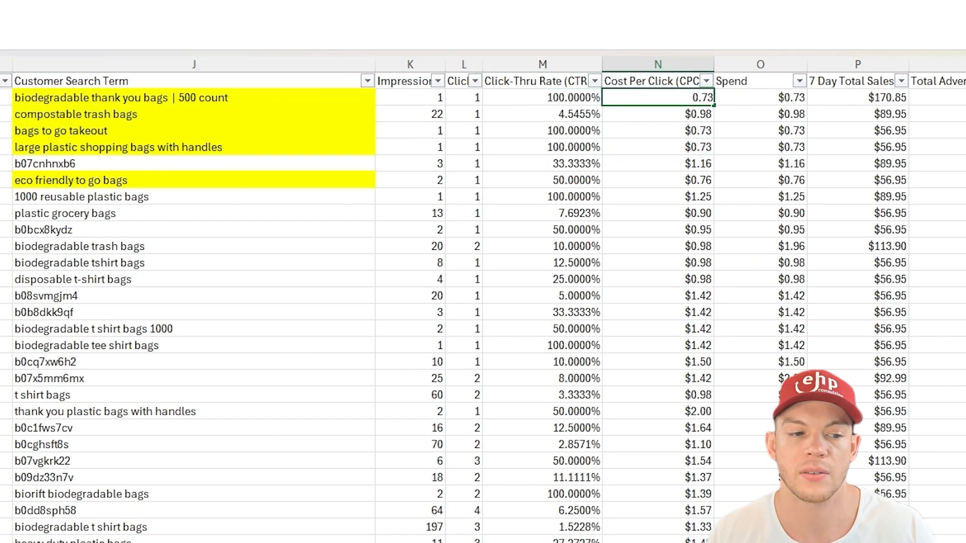
Back in Amazon Ads, add "bags to go takeout" with an alternate bid of $0.73.
{"action": "key", "text": "alt+Tab"}
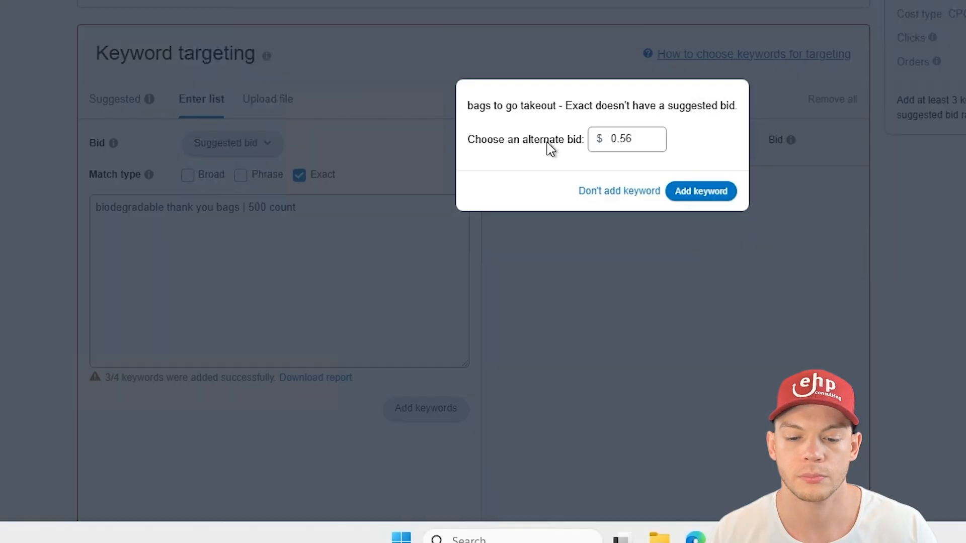
{"action": "left_click", "coordinate": [639, 142]}
{"action": "type", "text": "73"}
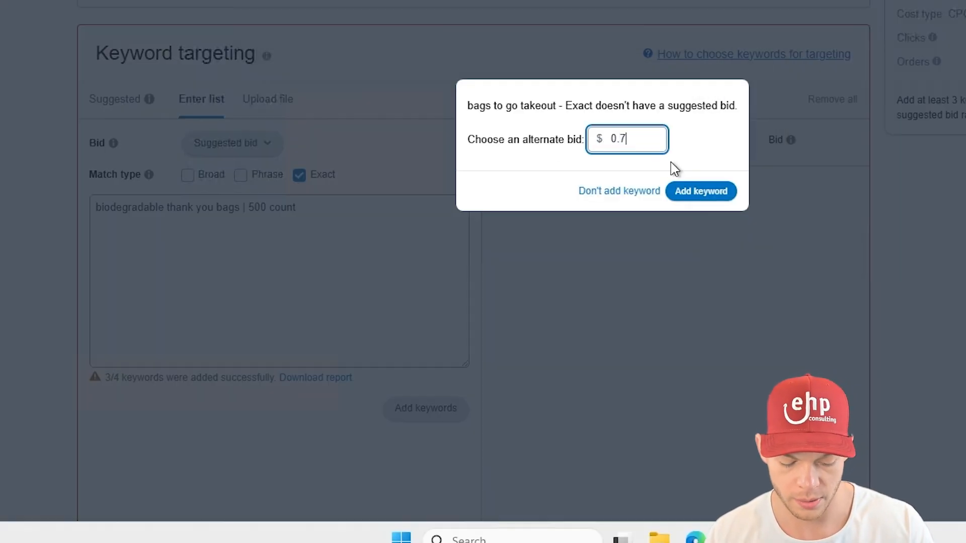
{"action": "left_click", "coordinate": [710, 193]}
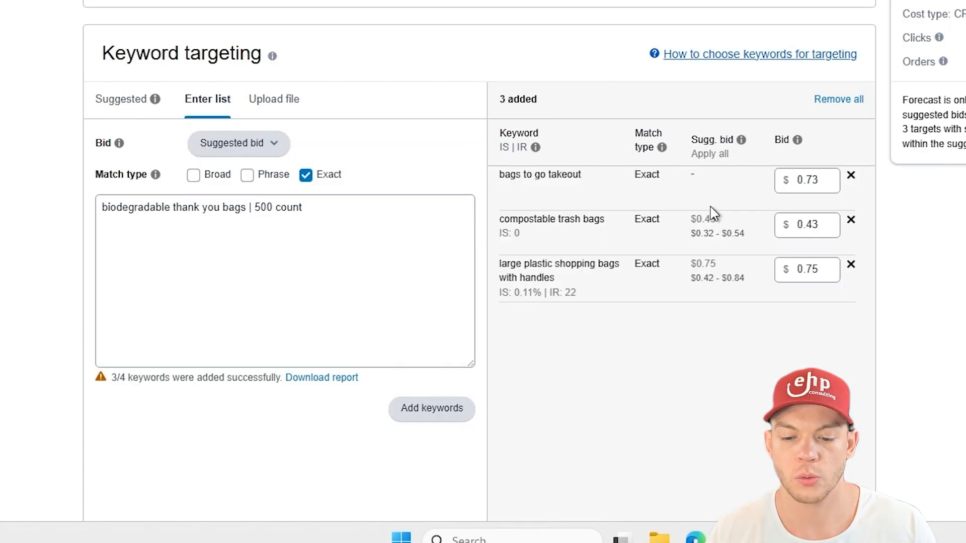
Try to add "biodegradable thank you bags | 500 count" again, then clear it from the keyword entry box.
{"action": "left_click", "coordinate": [310, 202]}
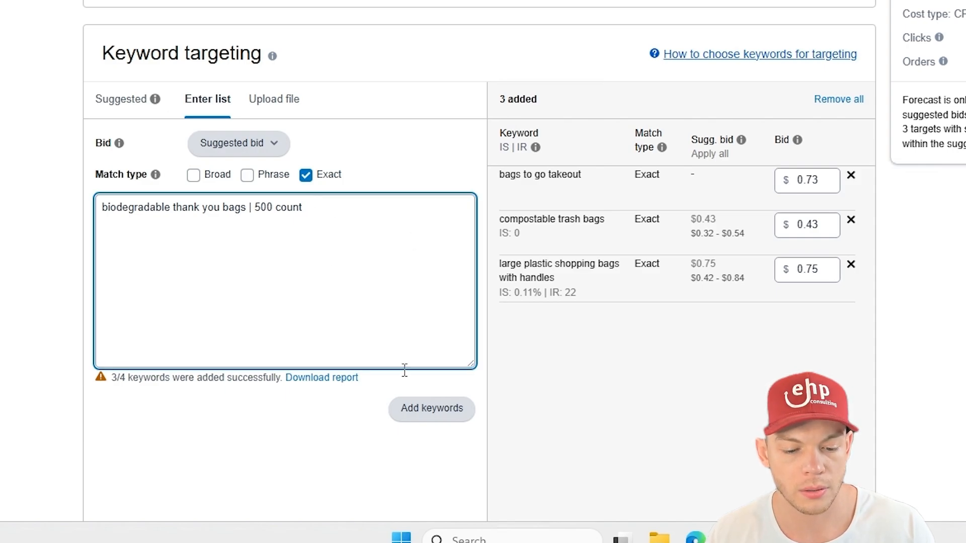
{"action": "left_click", "coordinate": [437, 414]}
{"action": "left_click_drag", "start_coordinate": [246, 211], "coordinate": [256, 211]}
{"action": "left_click_drag", "start_coordinate": [338, 210], "coordinate": [114, 212]}
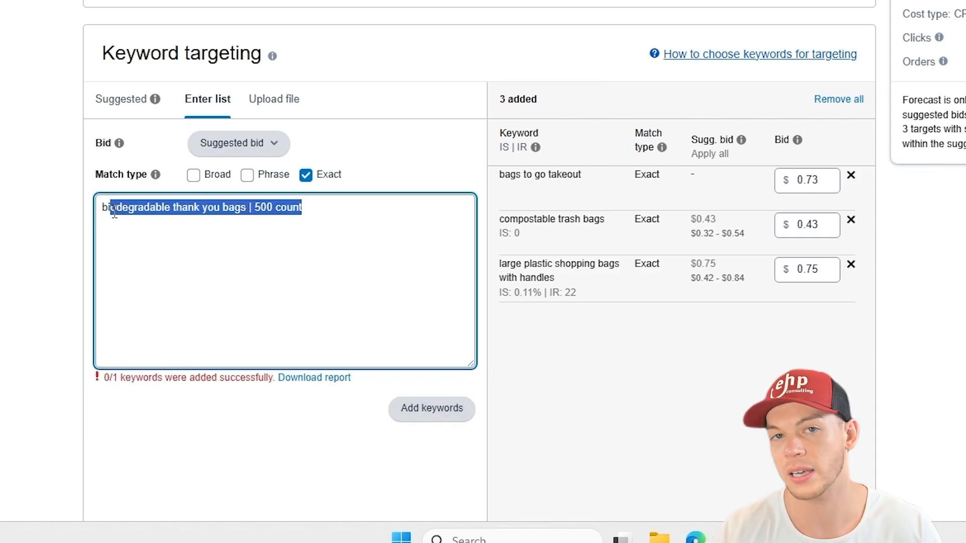
{"action": "key", "text": "BackSpace"}
{"action": "key", "text": "BackSpace"}
{"action": "key", "text": "BackSpace"}
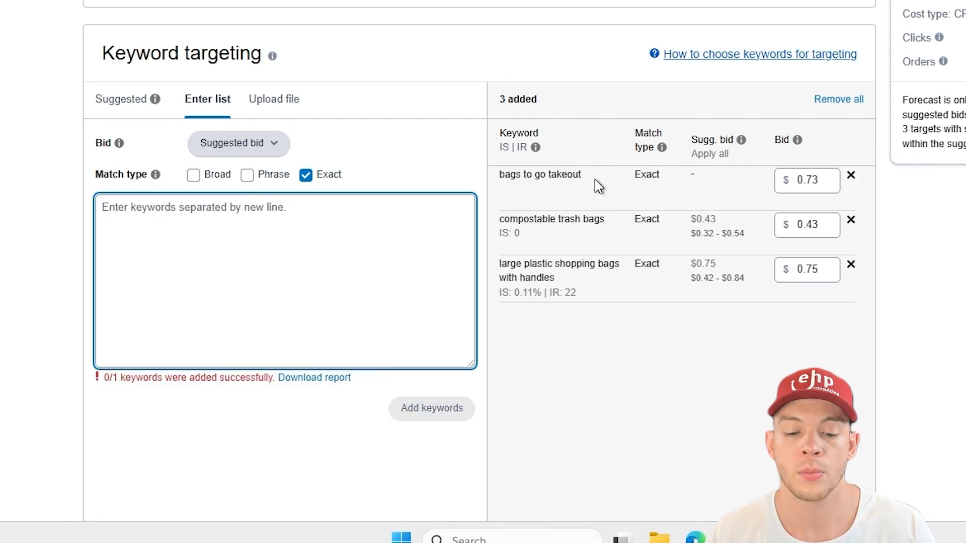
{"action": "left_click_drag", "start_coordinate": [575, 177], "coordinate": [638, 291]}
{"action": "left_click", "coordinate": [639, 292]}
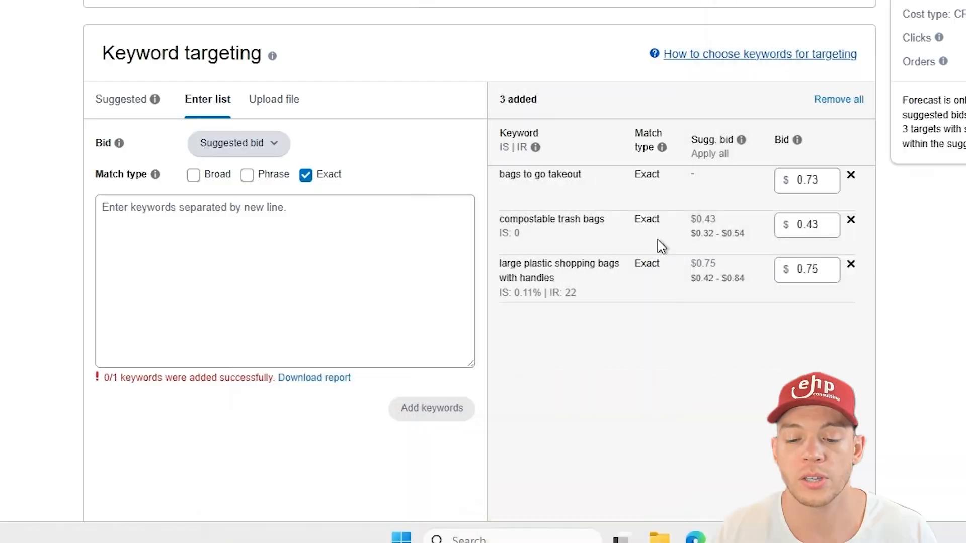
{"action": "left_click_drag", "start_coordinate": [658, 243], "coordinate": [679, 296]}
{"action": "left_click", "coordinate": [679, 296]}
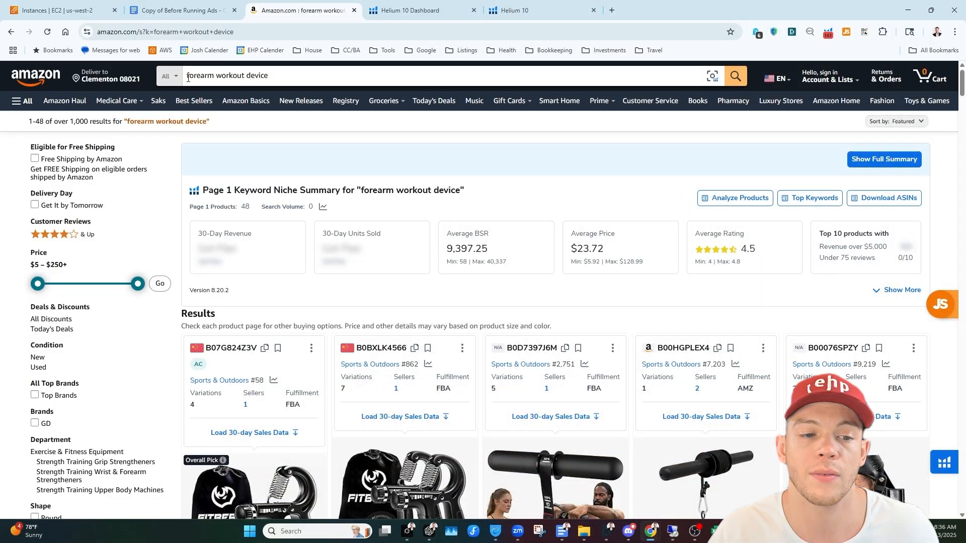
Compare the monthly revenue of the first products in the Amazon results for "forearm workout device".
{"action": "left_click", "coordinate": [188, 78]}
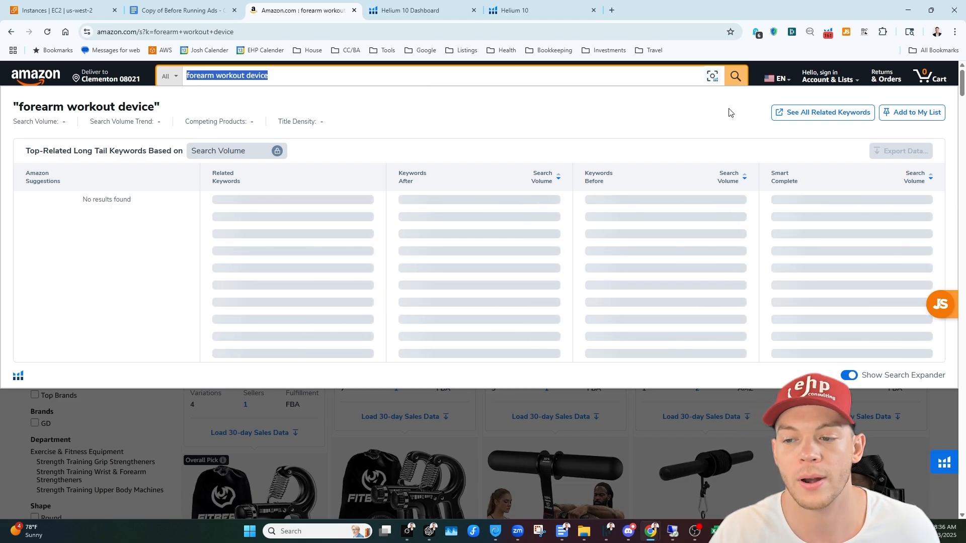
{"action": "scroll", "coordinate": [944, 404], "scroll_direction": "down", "scroll_amount": 2}
{"action": "scroll", "coordinate": [944, 400], "scroll_direction": "down", "scroll_amount": 7}
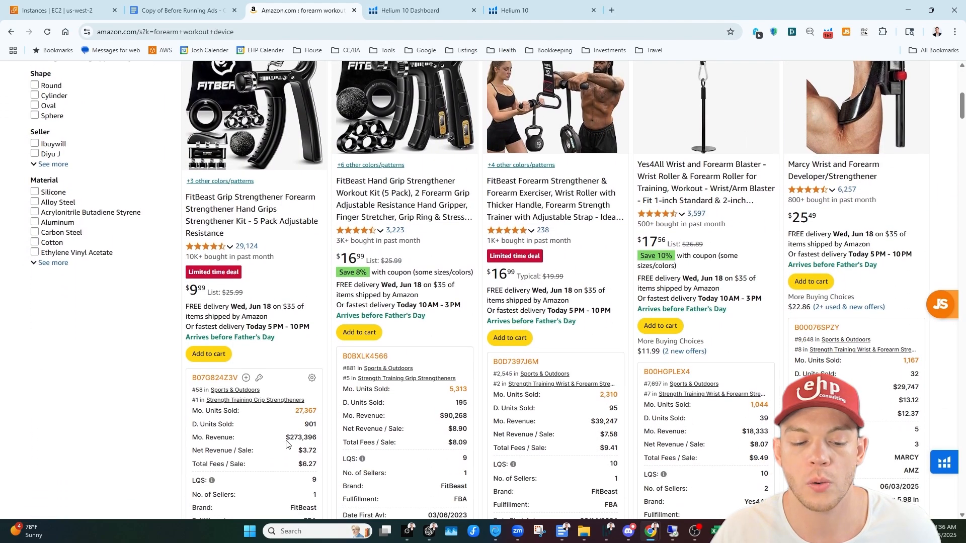
{"action": "left_click_drag", "start_coordinate": [590, 421], "coordinate": [621, 428]}
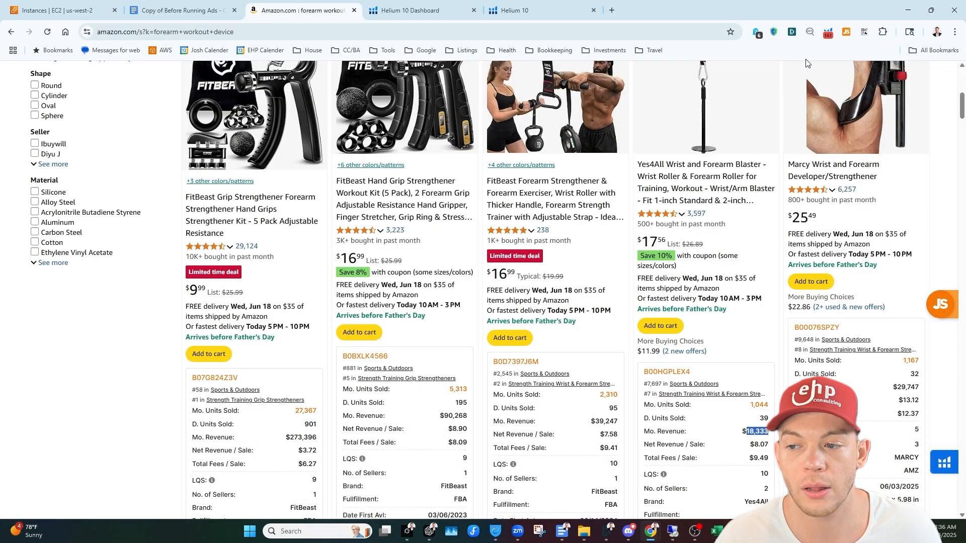
{"action": "scroll", "coordinate": [309, 257], "scroll_direction": "up", "scroll_amount": 1}
{"action": "scroll", "coordinate": [314, 404], "scroll_direction": "down", "scroll_amount": 3}
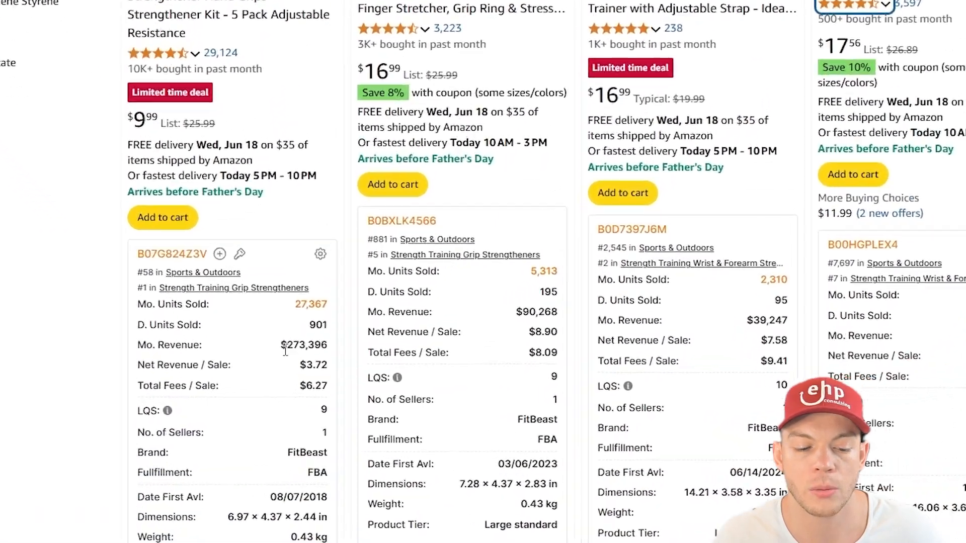
{"action": "left_click_drag", "start_coordinate": [286, 346], "coordinate": [315, 345]}
{"action": "left_click_drag", "start_coordinate": [605, 261], "coordinate": [642, 262]}
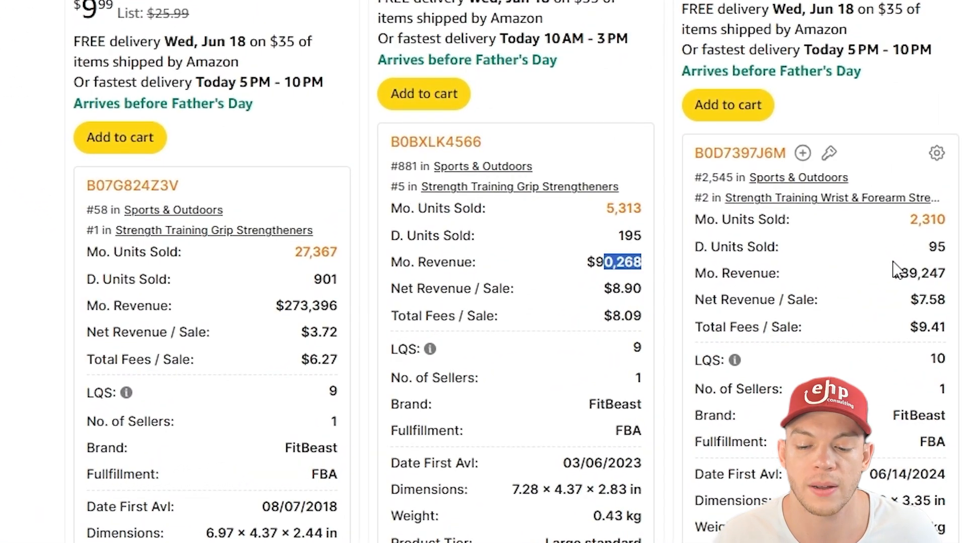
{"action": "scroll", "coordinate": [920, 271], "scroll_direction": "up", "scroll_amount": 1}
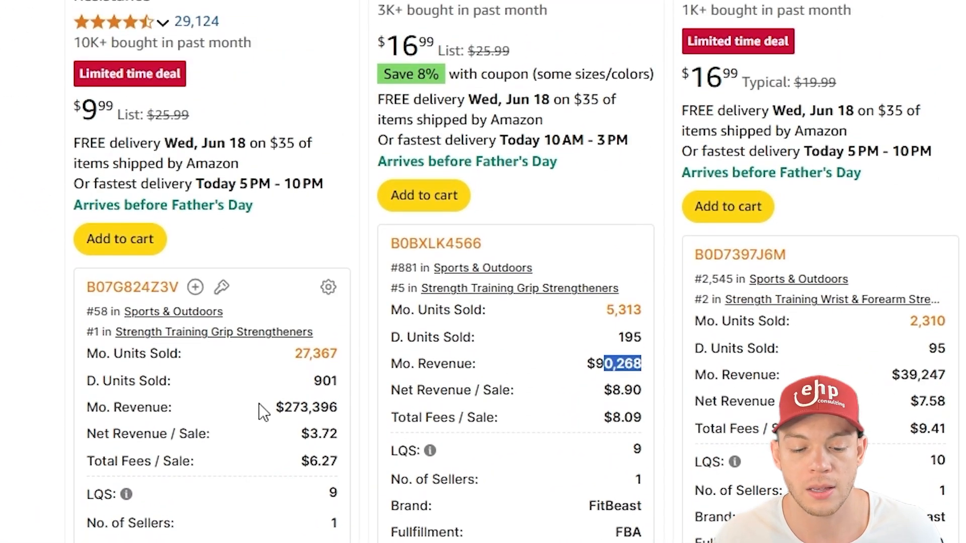
{"action": "left_click_drag", "start_coordinate": [261, 413], "coordinate": [333, 407]}
{"action": "scroll", "coordinate": [347, 412], "scroll_direction": "up", "scroll_amount": 2}
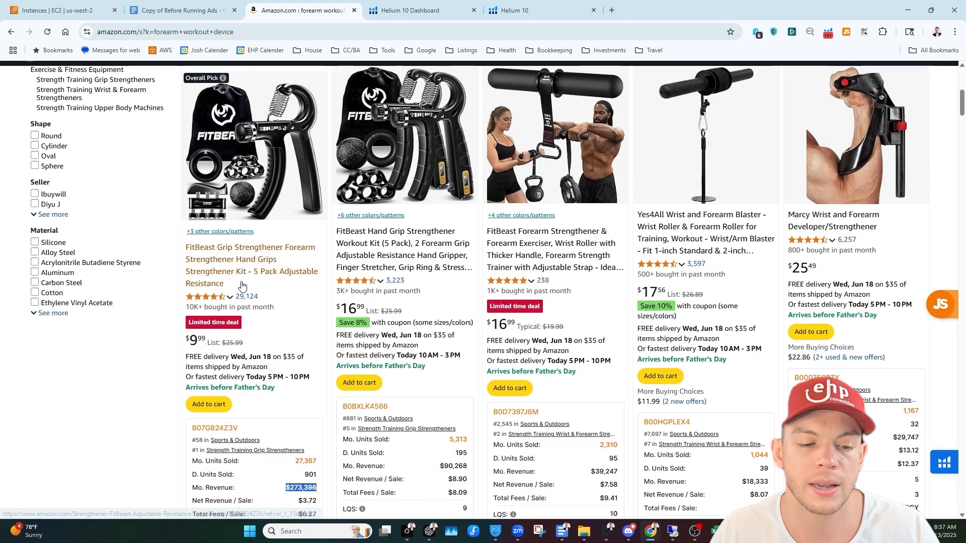
Open the FitBeast grip strengthener listing, copy its URL and paste it into the Cerebro tool in Helium 10.
{"action": "double_click", "coordinate": [334, 32]}
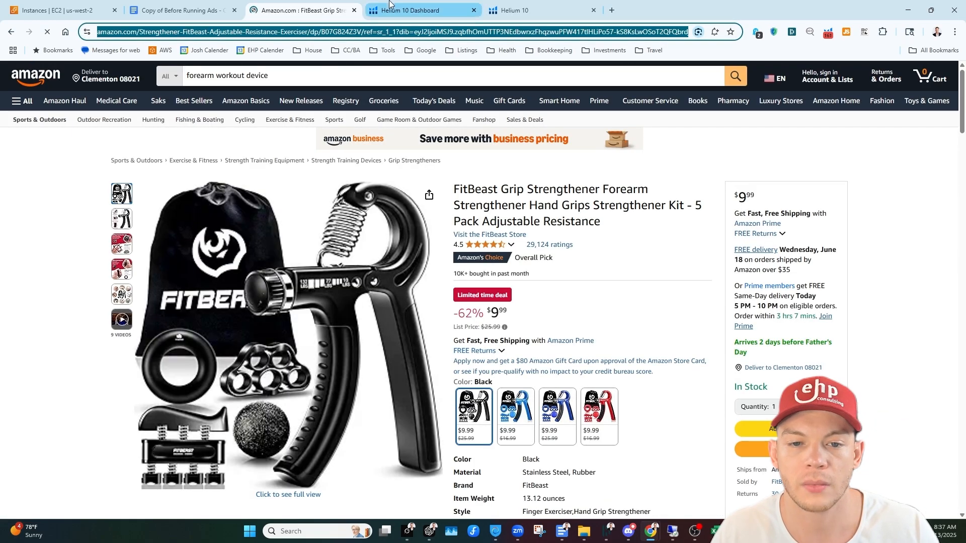
{"action": "left_click", "coordinate": [410, 10]}
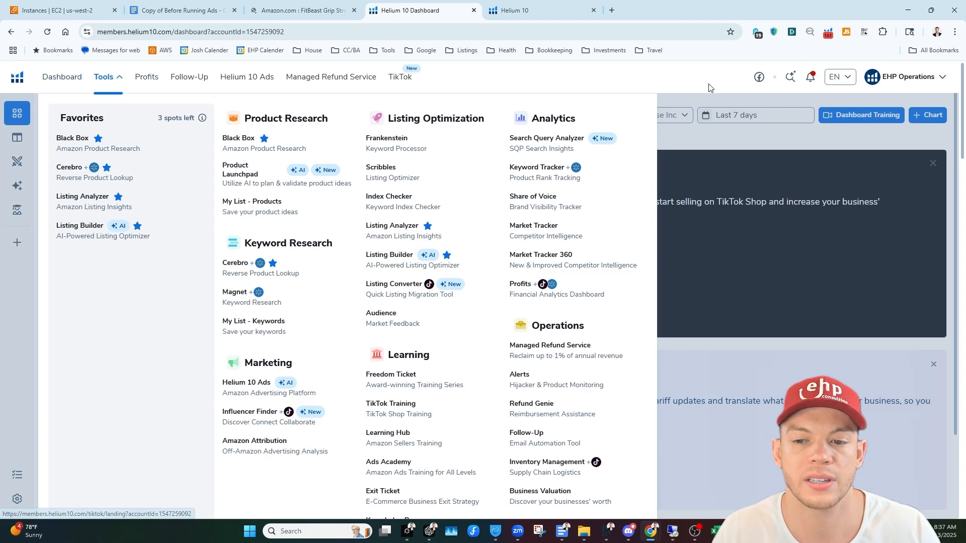
{"action": "left_click", "coordinate": [733, 142]}
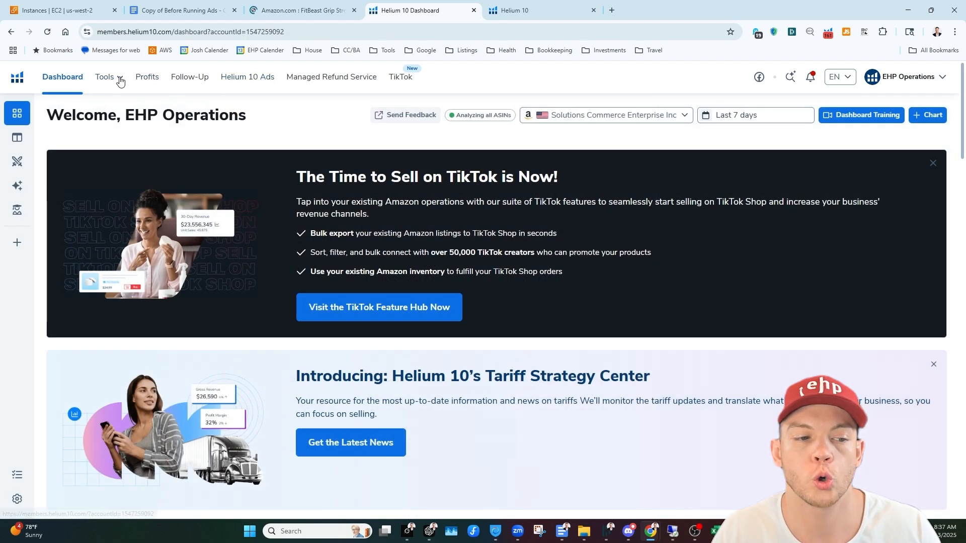
{"action": "left_click", "coordinate": [120, 81]}
{"action": "left_click", "coordinate": [235, 268]}
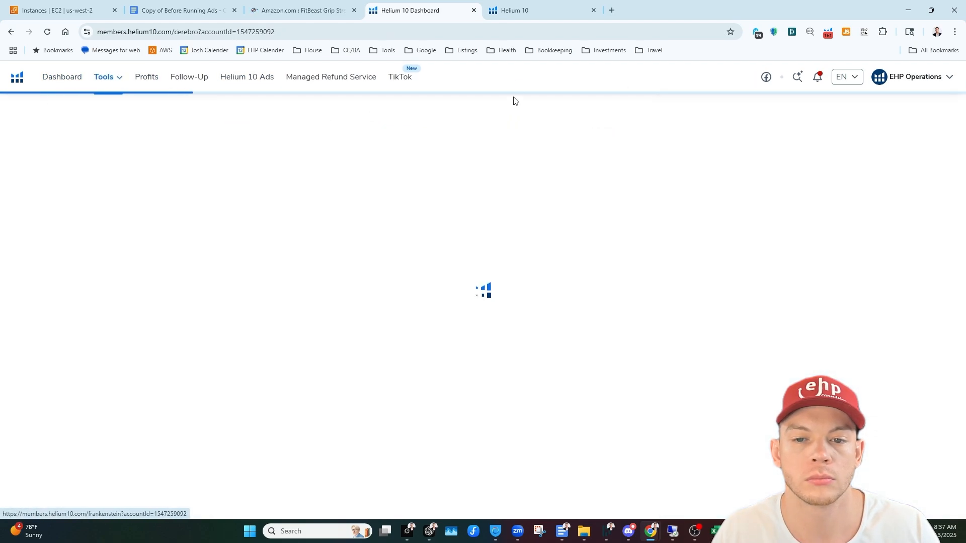
{"action": "left_click", "coordinate": [110, 228]}
{"action": "key", "text": "ctrl+v"}
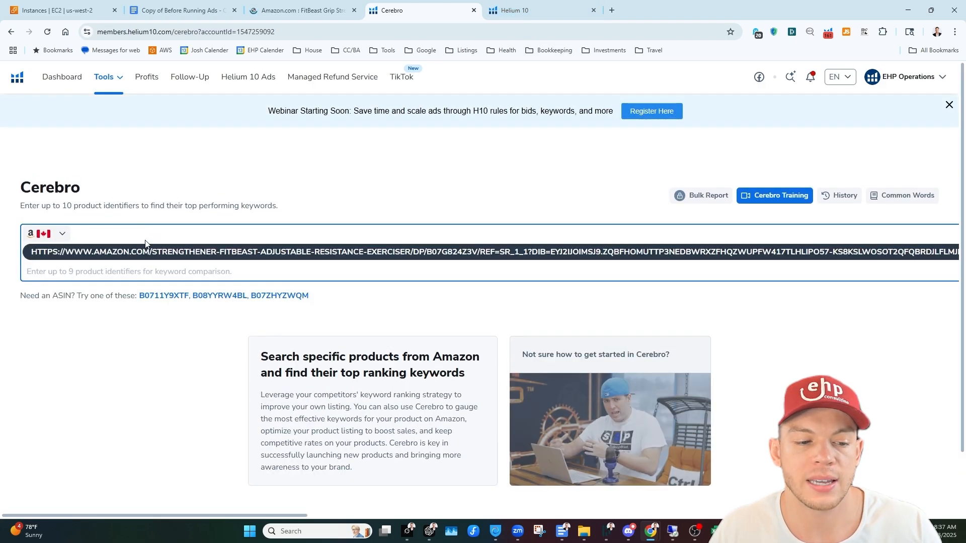
Copy the ASIN B07G824Z3V from the Amazon listing's URL and use it to replace the pasted URL in Cerebro.
{"action": "left_click", "coordinate": [294, 9]}
{"action": "double_click", "coordinate": [373, 33]}
{"action": "key", "text": "ctrl+c"}
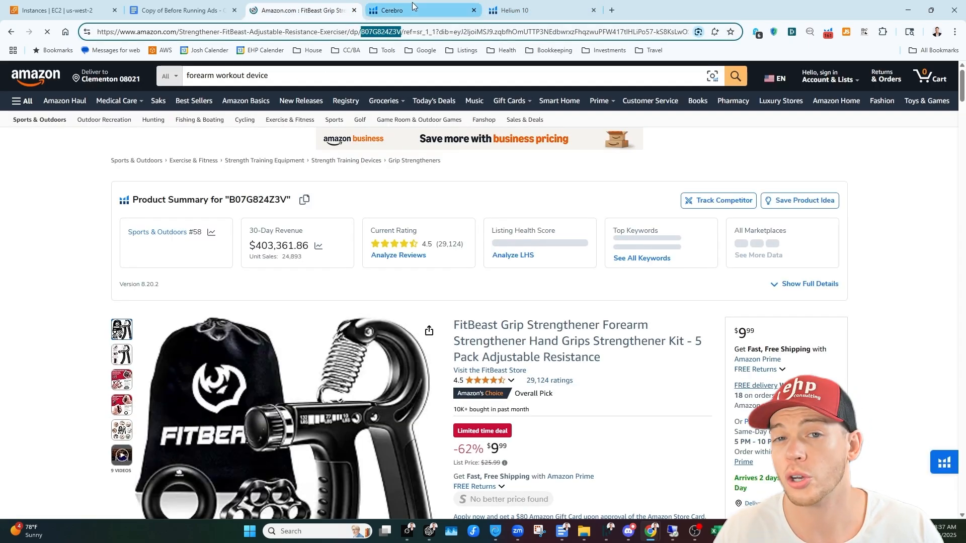
{"action": "left_click", "coordinate": [393, 10]}
{"action": "left_click", "coordinate": [615, 231]}
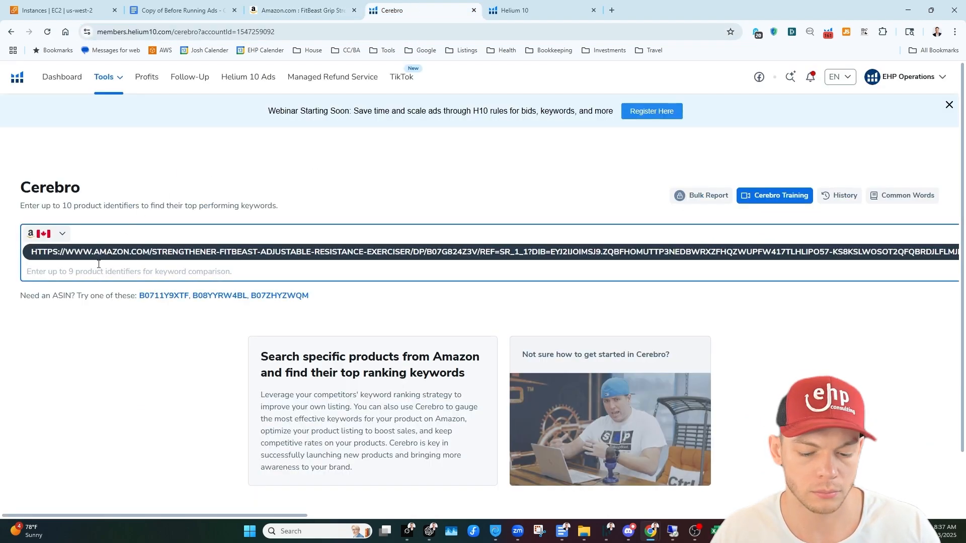
{"action": "key", "text": "BackSpace"}
{"action": "key", "text": "ctrl+v"}
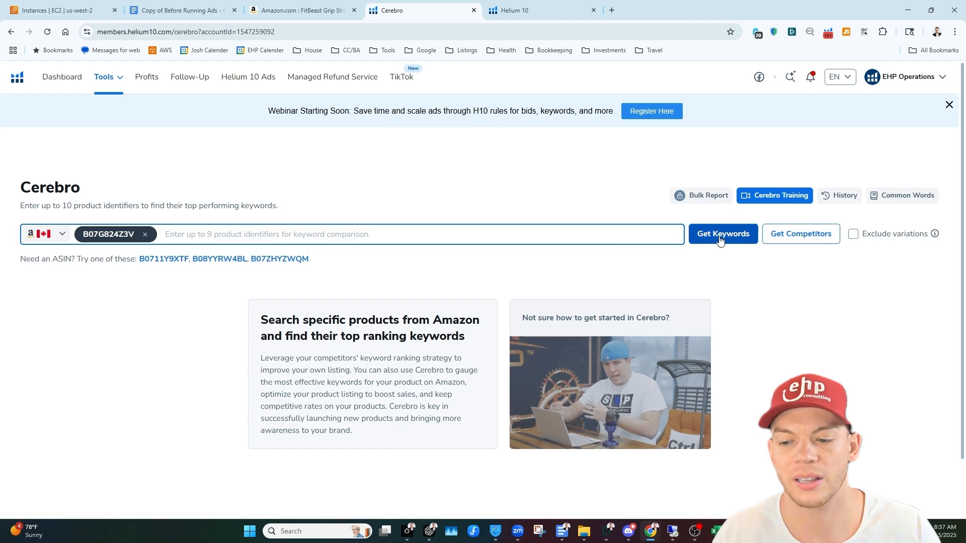
Get the Cerebro keywords for the entered ASIN B07G824Z3V.
{"action": "left_click", "coordinate": [720, 240]}
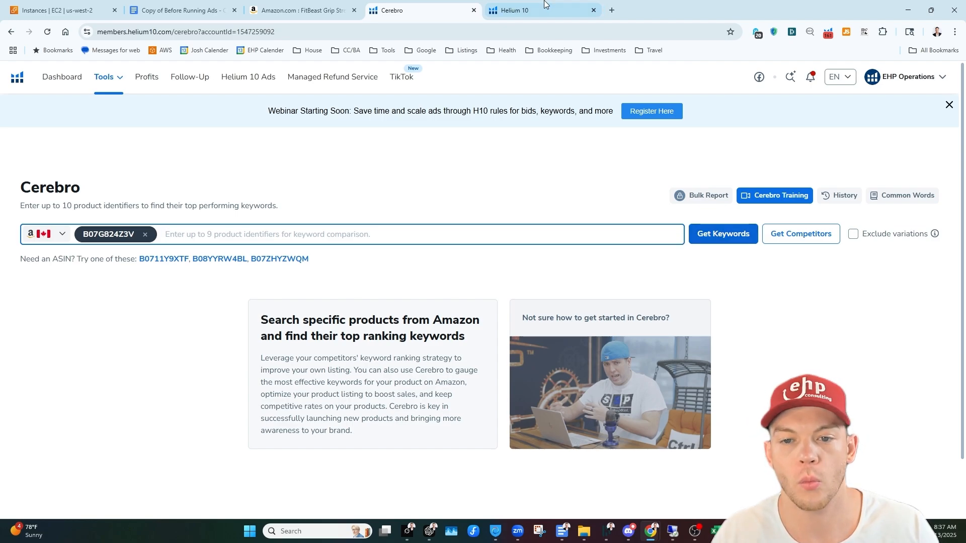
{"action": "left_click", "coordinate": [438, 6]}
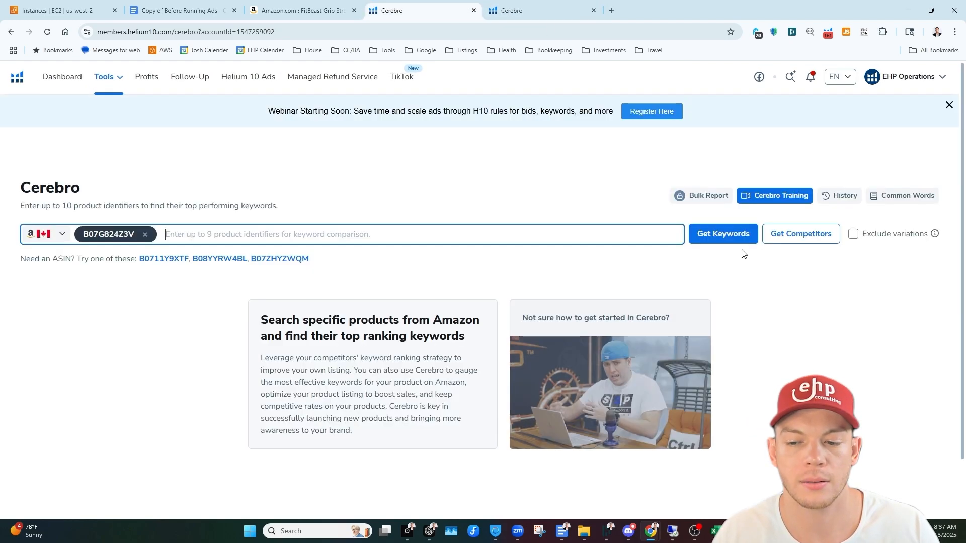
{"action": "left_click", "coordinate": [723, 235]}
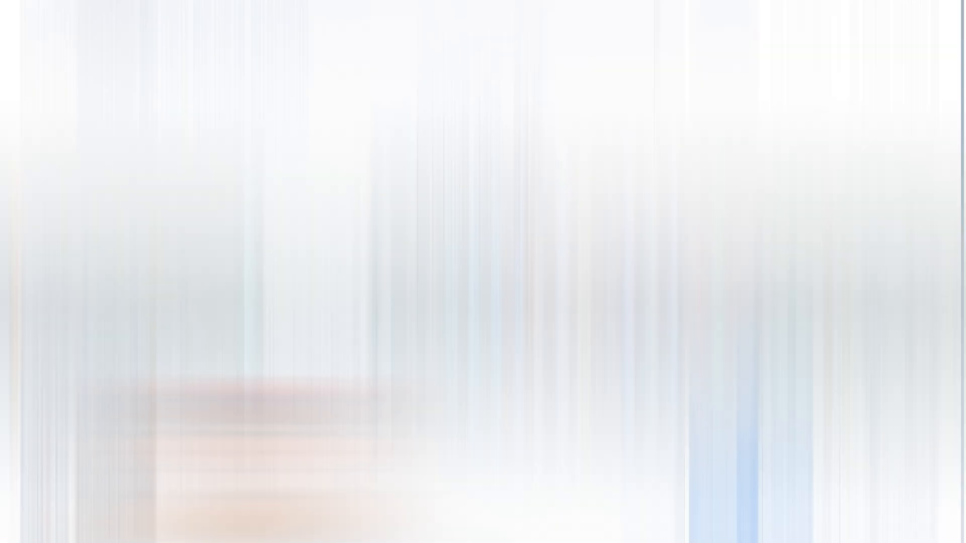
Export the filtered keyword list for the grip strengthener as a CSV file.
{"action": "scroll", "coordinate": [939, 306], "scroll_direction": "down", "scroll_amount": 7}
{"action": "scroll", "coordinate": [940, 305], "scroll_direction": "down", "scroll_amount": 3}
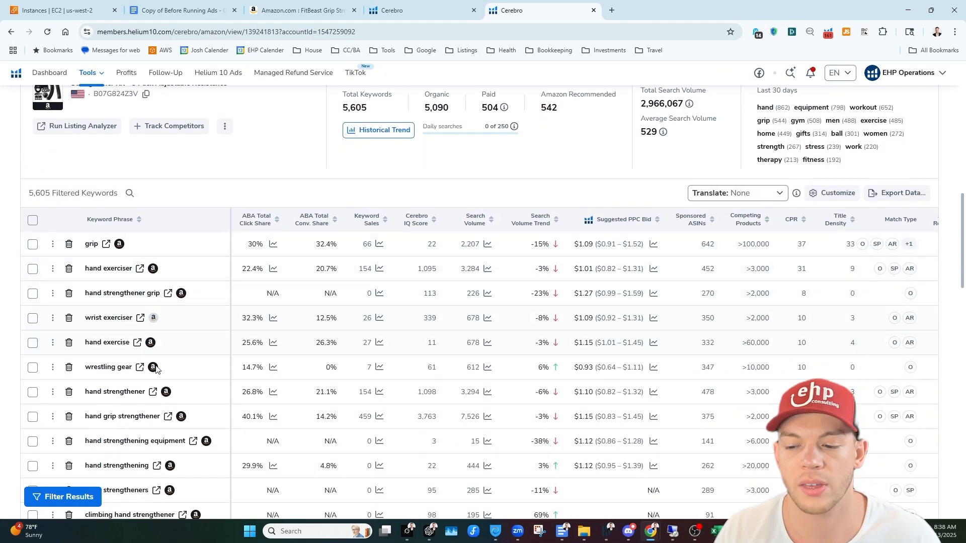
{"action": "left_click", "coordinate": [896, 194]}
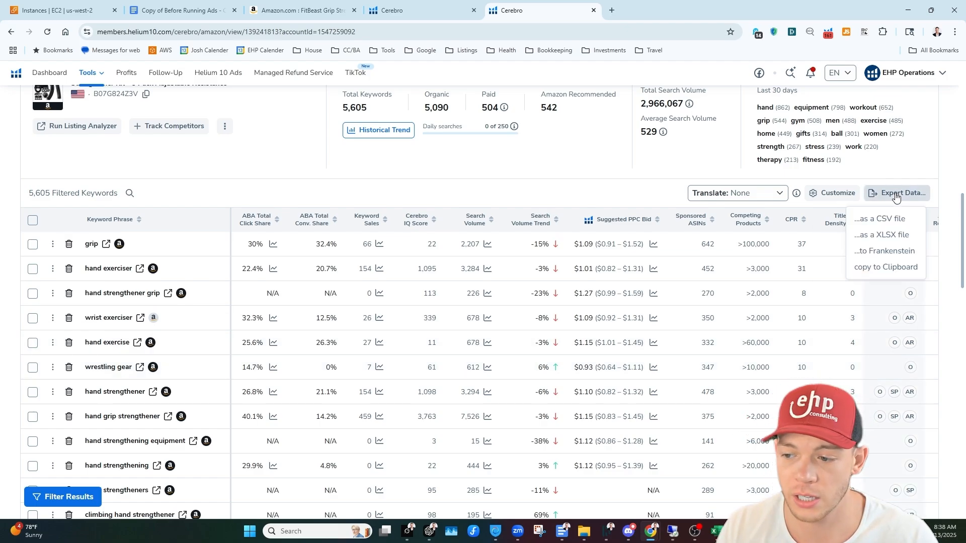
{"action": "left_click", "coordinate": [893, 220]}
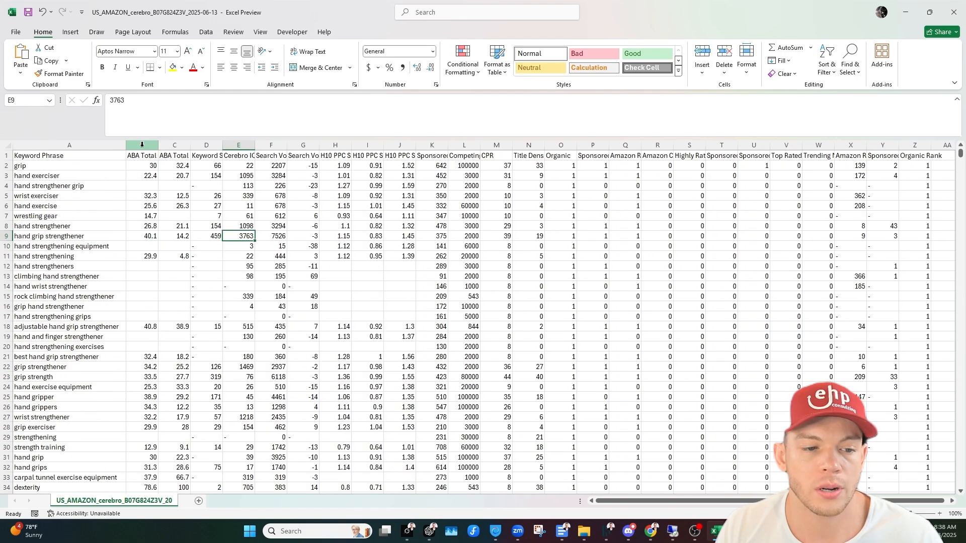
In the exported Excel sheet, hide the two ABA Total columns, B and C.
{"action": "left_click_drag", "start_coordinate": [142, 145], "coordinate": [173, 146]}
{"action": "left_click", "coordinate": [207, 146]}
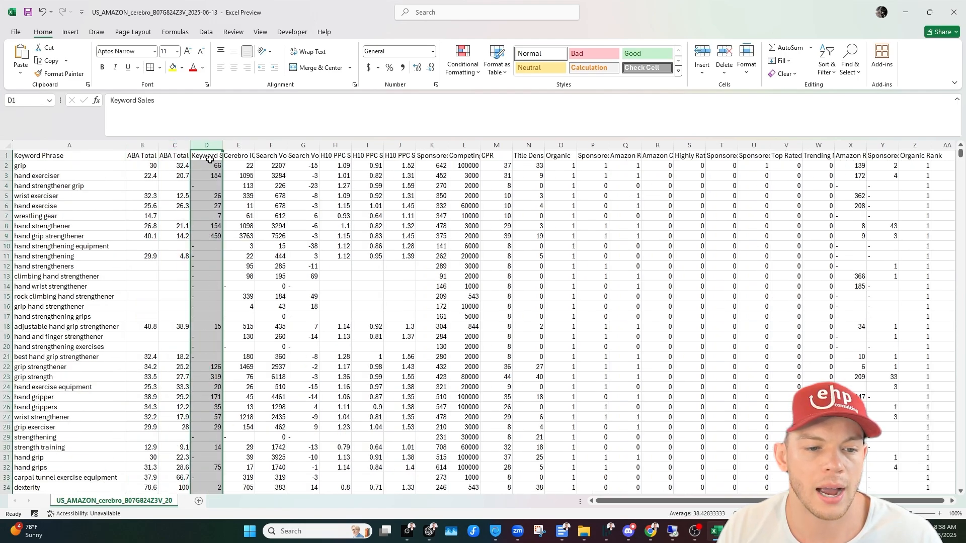
{"action": "left_click_drag", "start_coordinate": [142, 146], "coordinate": [177, 146]}
{"action": "right_click", "coordinate": [179, 146]}
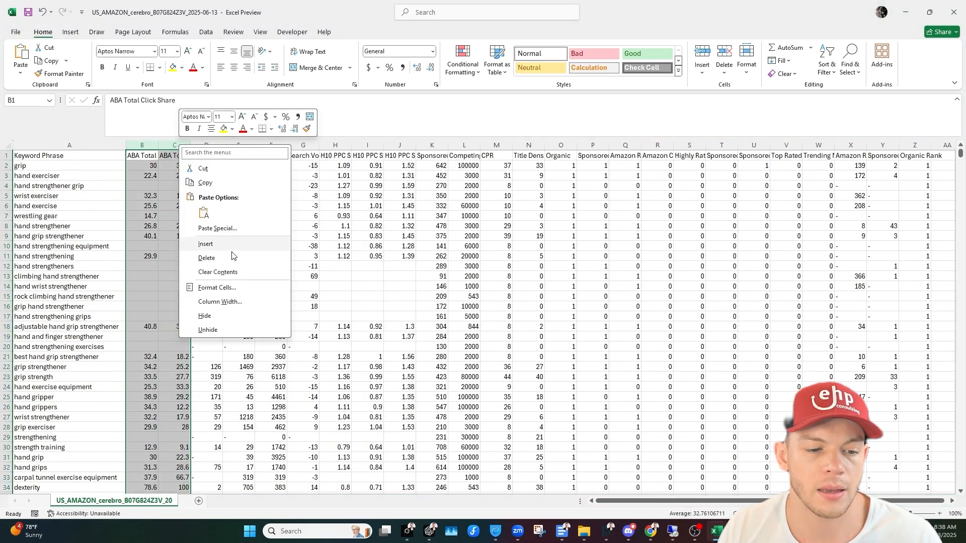
{"action": "left_click", "coordinate": [227, 315]}
Hide the Cerebro IQ Score column E.
{"action": "left_click", "coordinate": [146, 145]}
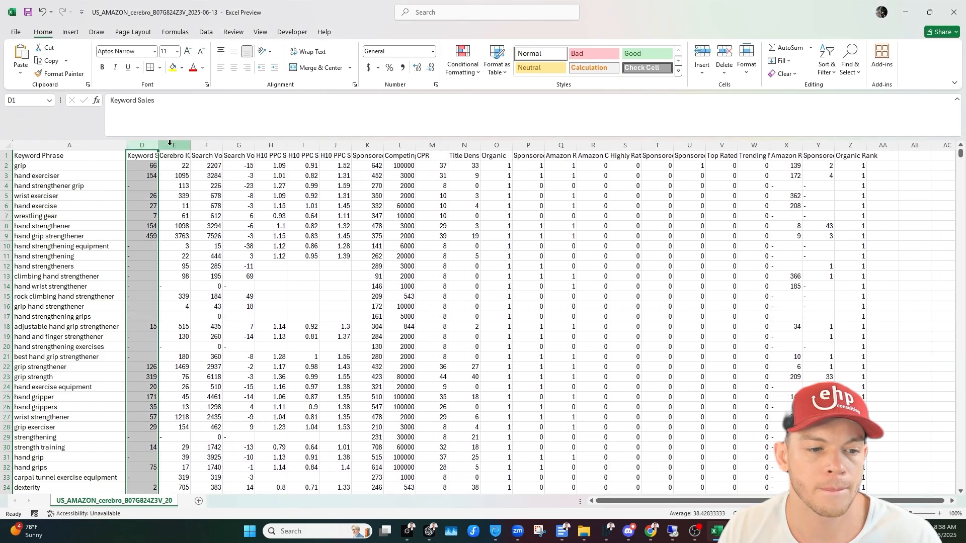
{"action": "left_click", "coordinate": [170, 145]}
{"action": "right_click", "coordinate": [171, 145]}
{"action": "left_click", "coordinate": [226, 315]}
Hide columns G through X and the Organic Rank column Z.
{"action": "left_click_drag", "start_coordinate": [207, 144], "coordinate": [752, 145]}
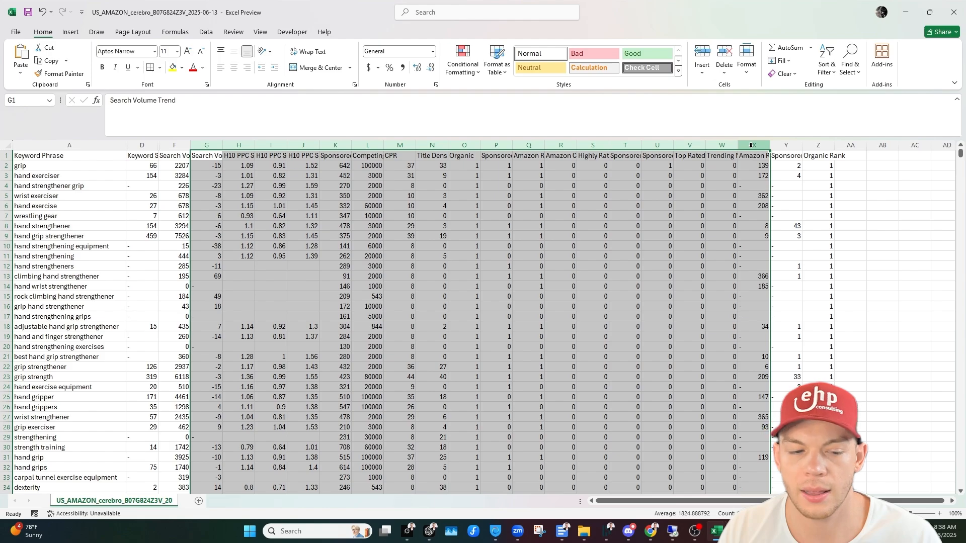
{"action": "right_click", "coordinate": [751, 146]}
{"action": "left_click", "coordinate": [807, 315]}
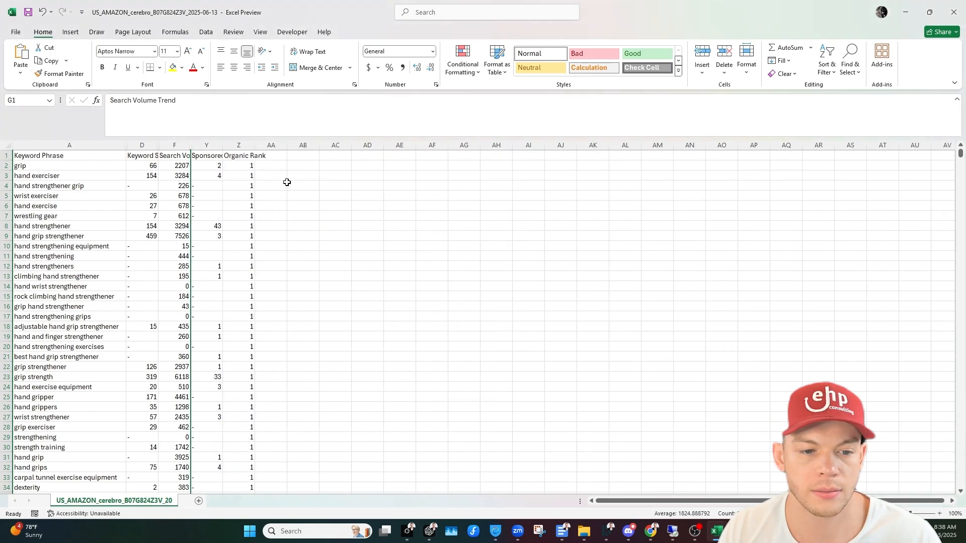
{"action": "right_click", "coordinate": [246, 143]}
{"action": "left_click", "coordinate": [296, 316]}
{"action": "left_click", "coordinate": [345, 196]}
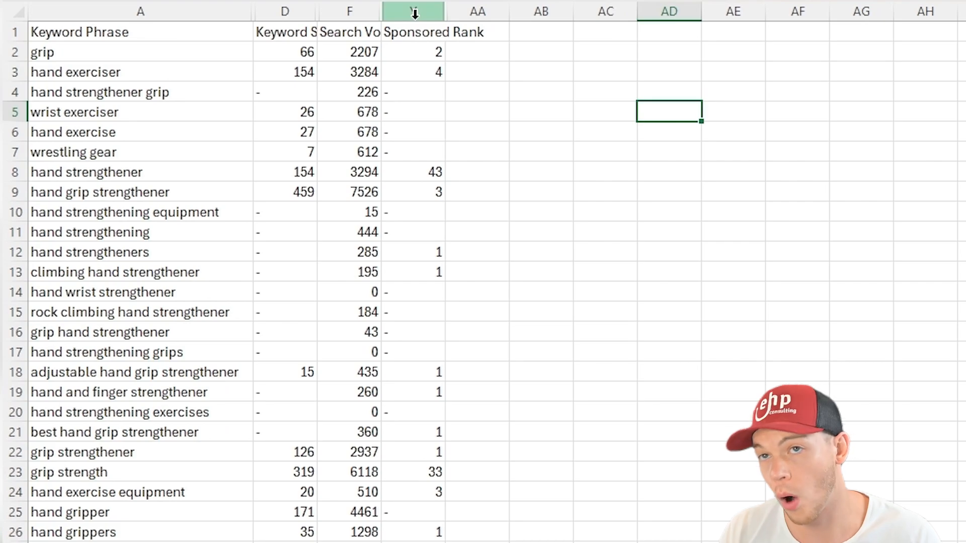
Add filters to the header row from Keyword Phrase to Sponsored Rank.
{"action": "left_click_drag", "start_coordinate": [201, 31], "coordinate": [410, 33]}
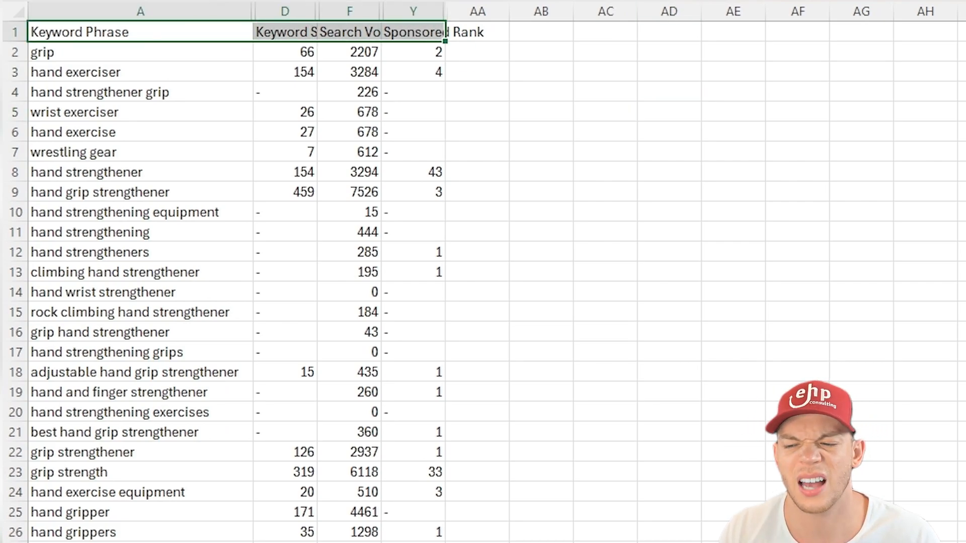
{"action": "key", "text": "ctrl+shift+l"}
{"action": "left_click", "coordinate": [861, 172]}
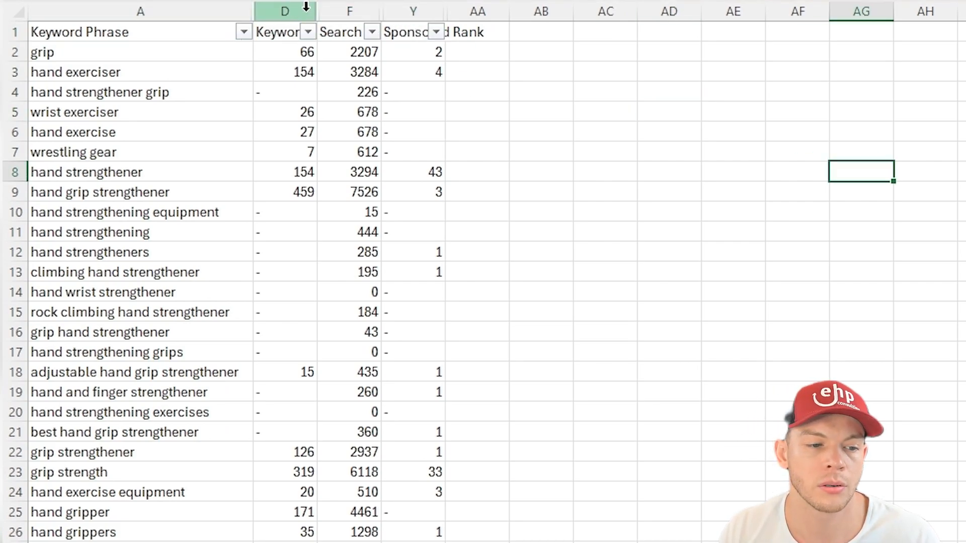
Fit the widths of the Keyword Sales, Search Volume and Sponsored Rank columns to their contents.
{"action": "double_click", "coordinate": [316, 7]}
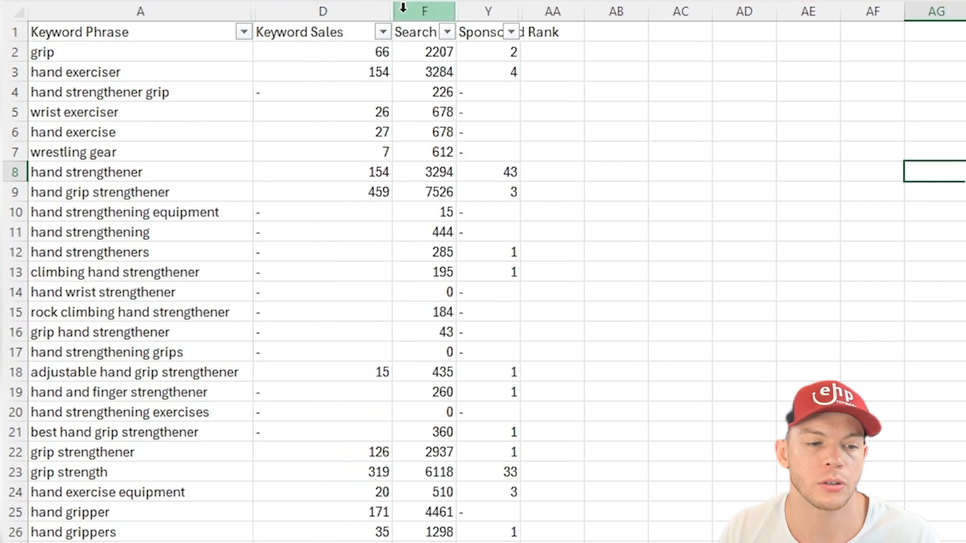
{"action": "double_click", "coordinate": [456, 10]}
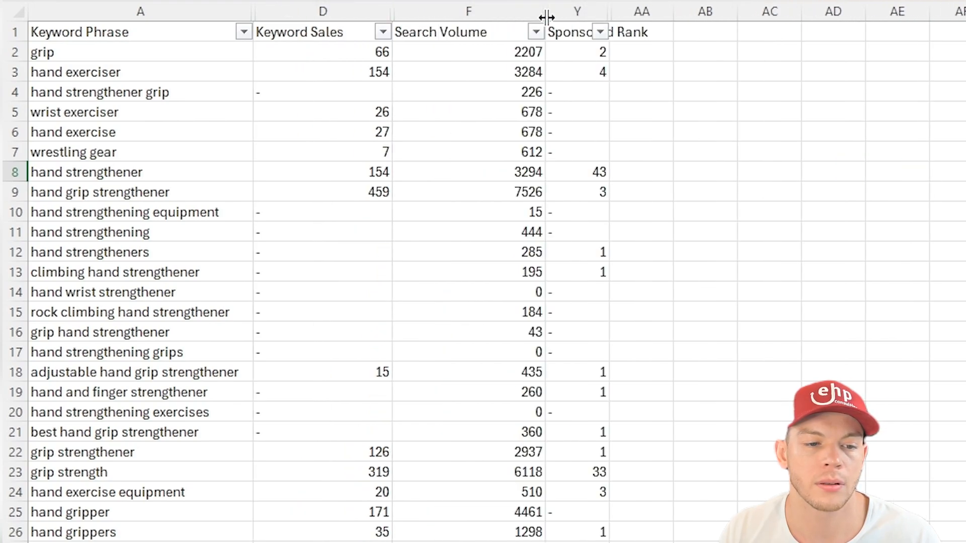
{"action": "double_click", "coordinate": [605, 10]}
{"action": "left_click", "coordinate": [792, 111]}
Review the first keyword phrases and check the sponsored rank of "hand strengthener grip".
{"action": "left_click", "coordinate": [123, 31]}
{"action": "left_click_drag", "start_coordinate": [105, 55], "coordinate": [136, 198]}
{"action": "left_click", "coordinate": [113, 55]}
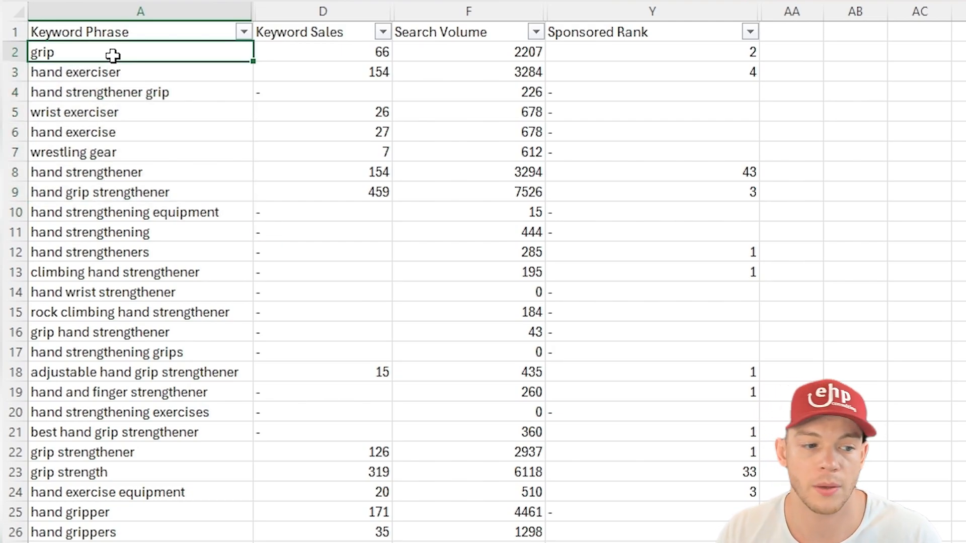
{"action": "left_click", "coordinate": [154, 70]}
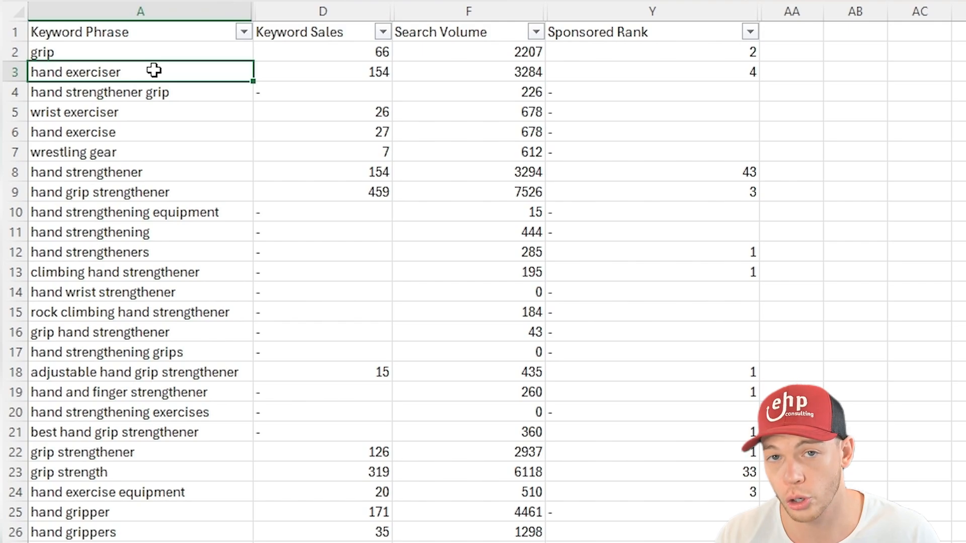
{"action": "left_click", "coordinate": [183, 88]}
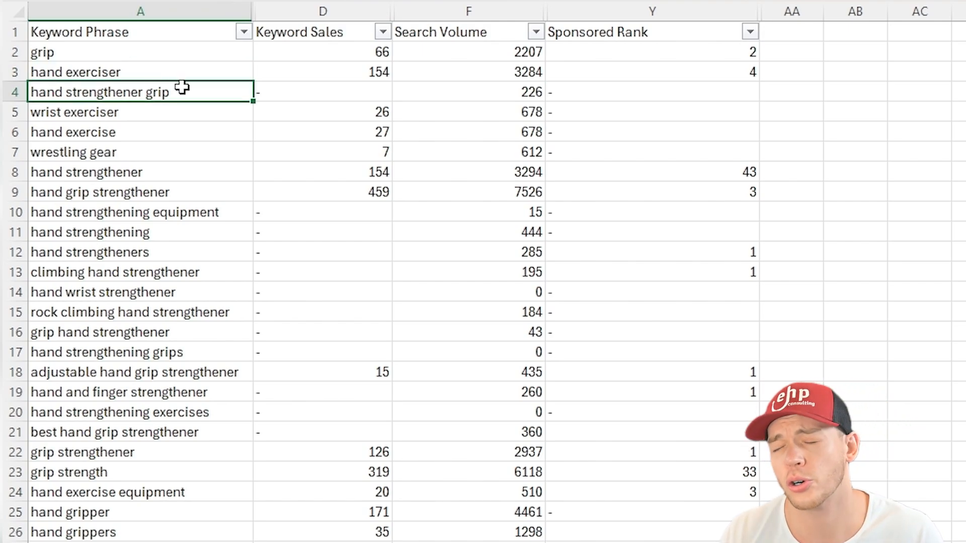
{"action": "left_click", "coordinate": [647, 98]}
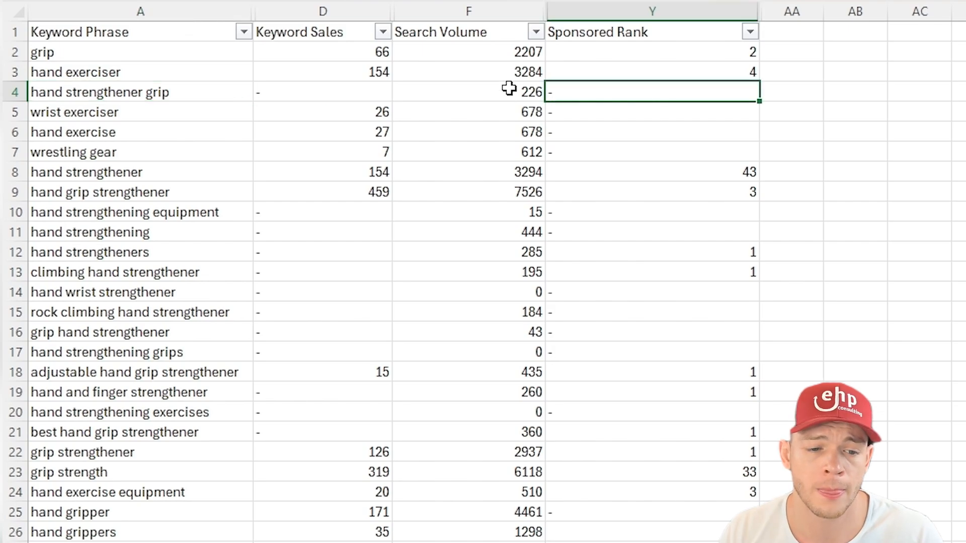
Sort the keyword list by Keyword Sales in descending order (Z to A).
{"action": "left_click", "coordinate": [383, 32]}
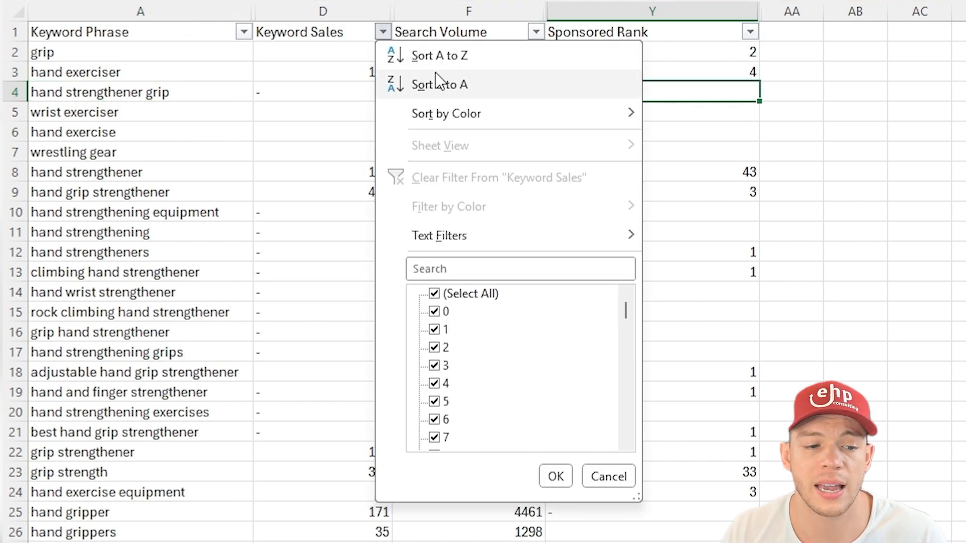
{"action": "left_click", "coordinate": [467, 90]}
{"action": "left_click", "coordinate": [383, 32]}
{"action": "left_click", "coordinate": [384, 56]}
{"action": "left_click", "coordinate": [383, 32]}
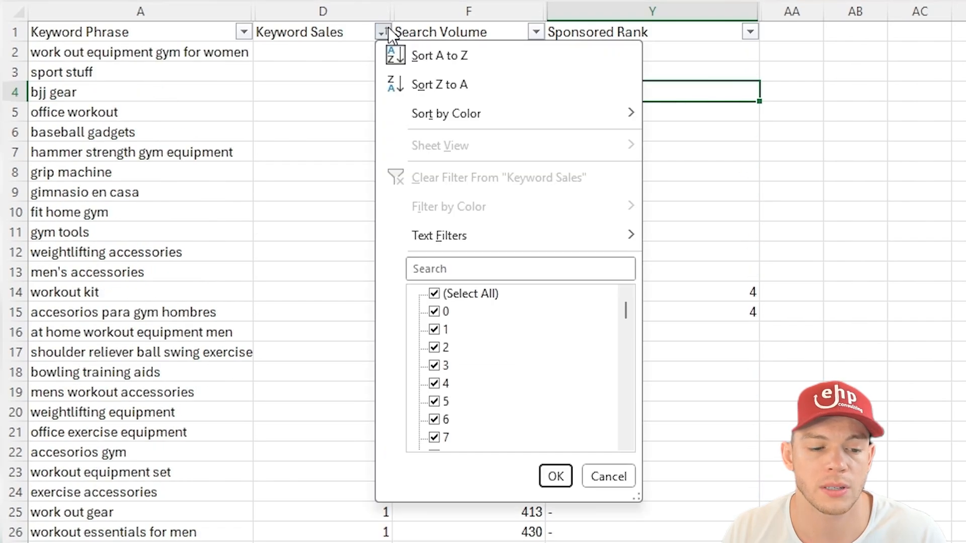
{"action": "left_click", "coordinate": [460, 88]}
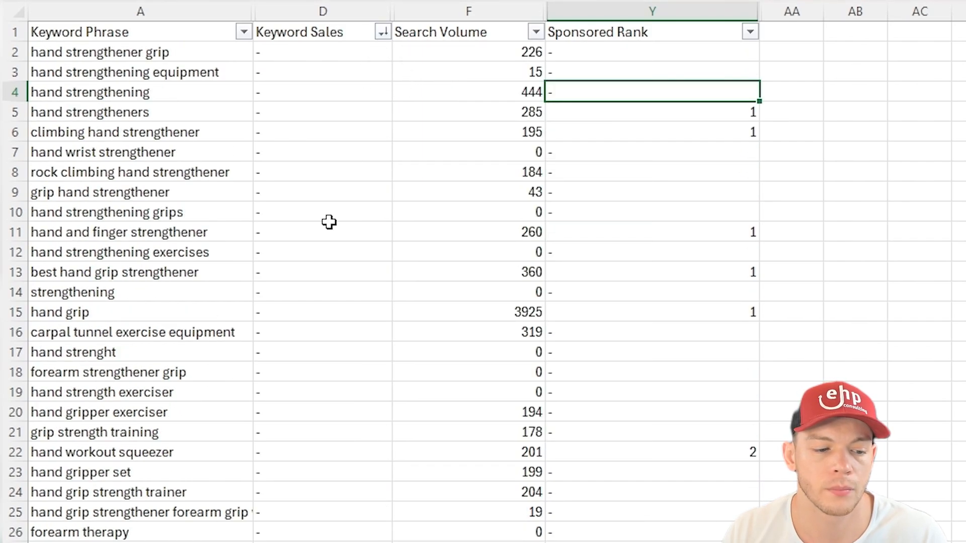
Filter the Keyword Sales column to exclude the keywords with a value of 0 or "-".
{"action": "left_click", "coordinate": [383, 32]}
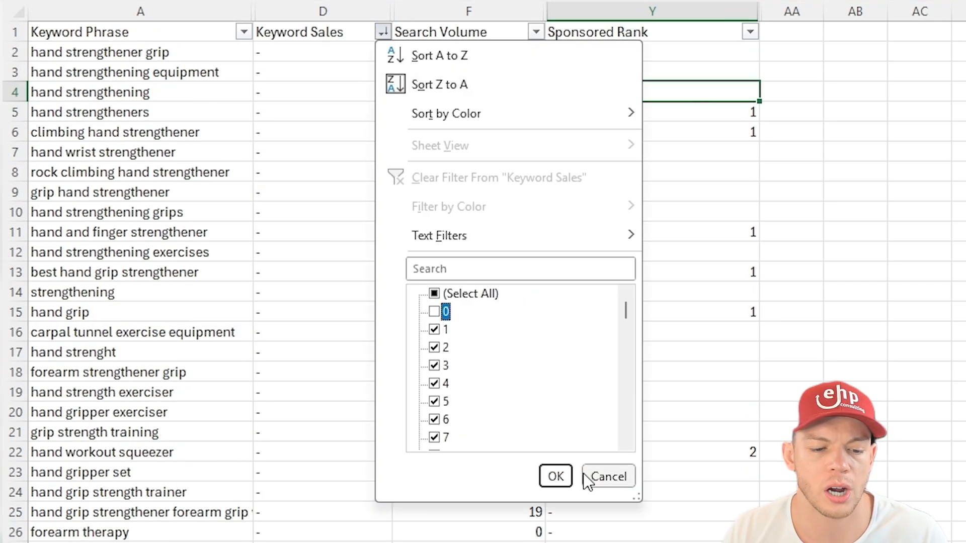
{"action": "left_click", "coordinate": [556, 476]}
{"action": "left_click", "coordinate": [398, 31]}
{"action": "left_click", "coordinate": [383, 32]}
{"action": "scroll", "coordinate": [459, 342], "scroll_direction": "down", "scroll_amount": 5}
{"action": "scroll", "coordinate": [458, 348], "scroll_direction": "down", "scroll_amount": 5}
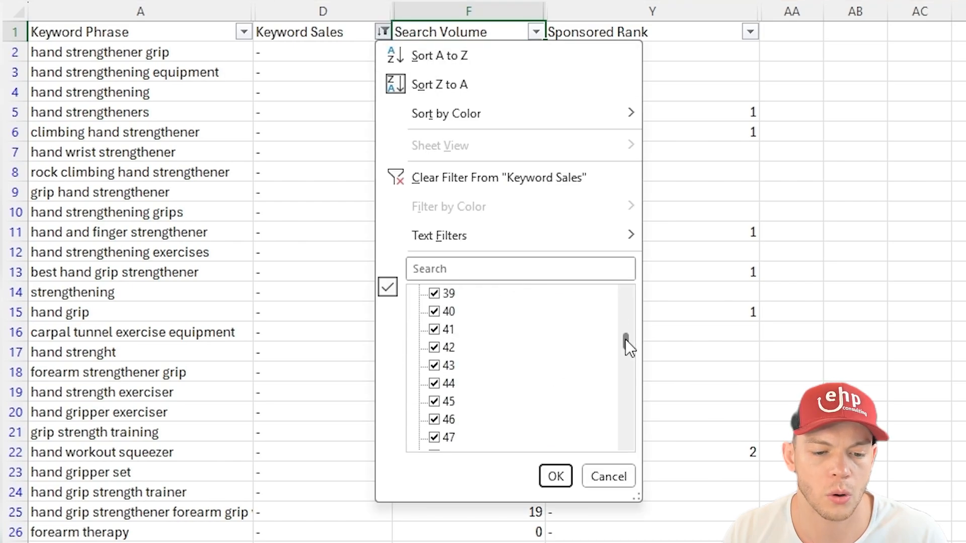
{"action": "left_click_drag", "start_coordinate": [626, 341], "coordinate": [626, 443]}
{"action": "left_click", "coordinate": [556, 476]}
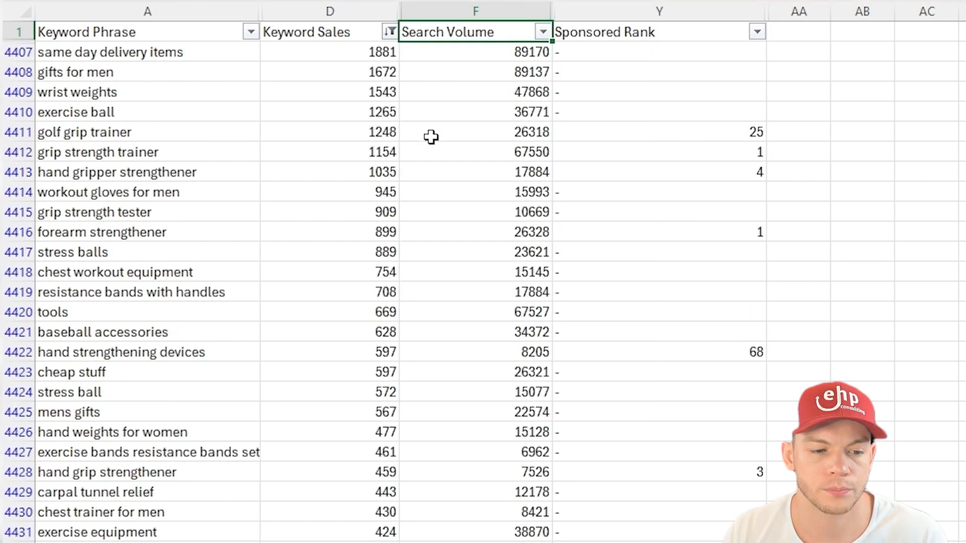
Highlight in yellow the grip and strengthener keyword rows that have a sponsored rank, from "golf grip trainer" to "hand grip strengthener".
{"action": "left_click_drag", "start_coordinate": [713, 128], "coordinate": [215, 181]}
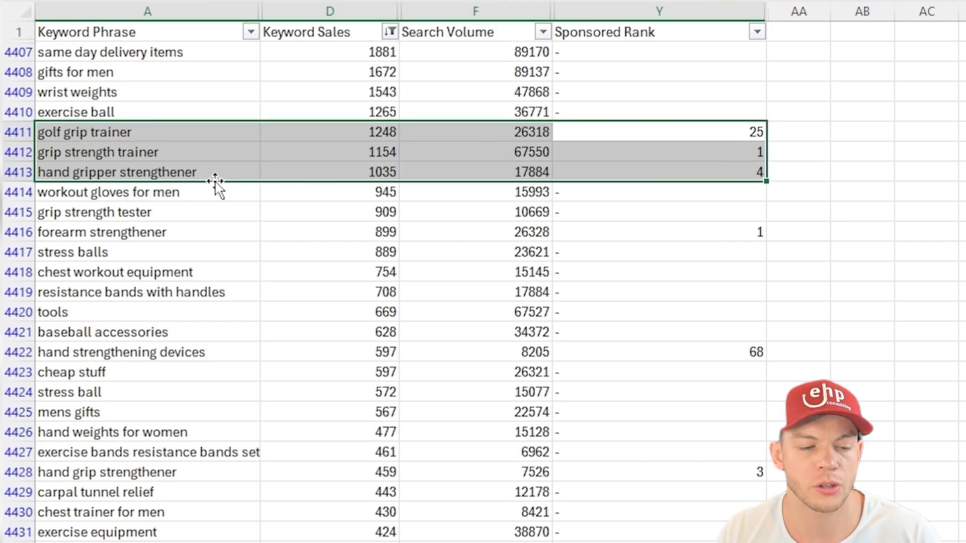
{"action": "left_click_drag", "start_coordinate": [677, 228], "coordinate": [214, 229]}
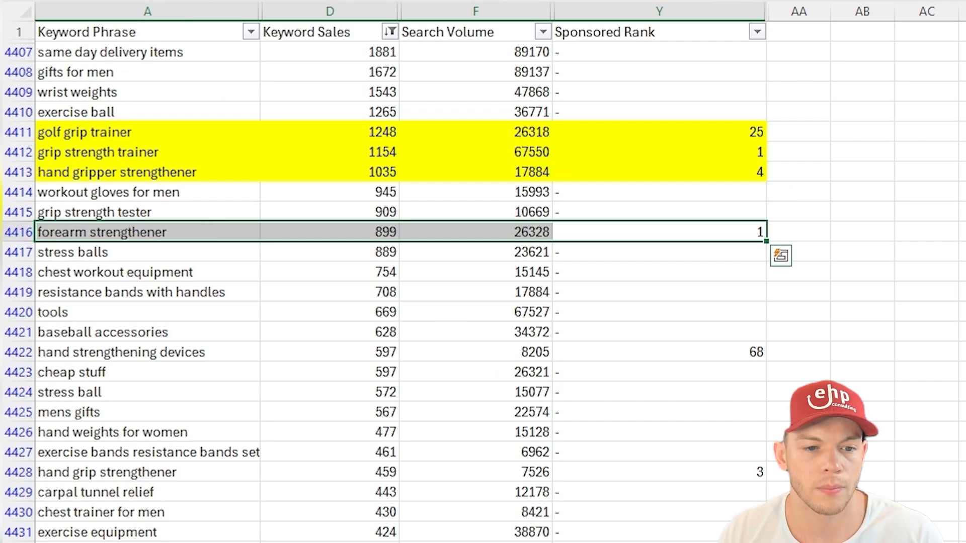
{"action": "left_click_drag", "start_coordinate": [732, 352], "coordinate": [155, 351]}
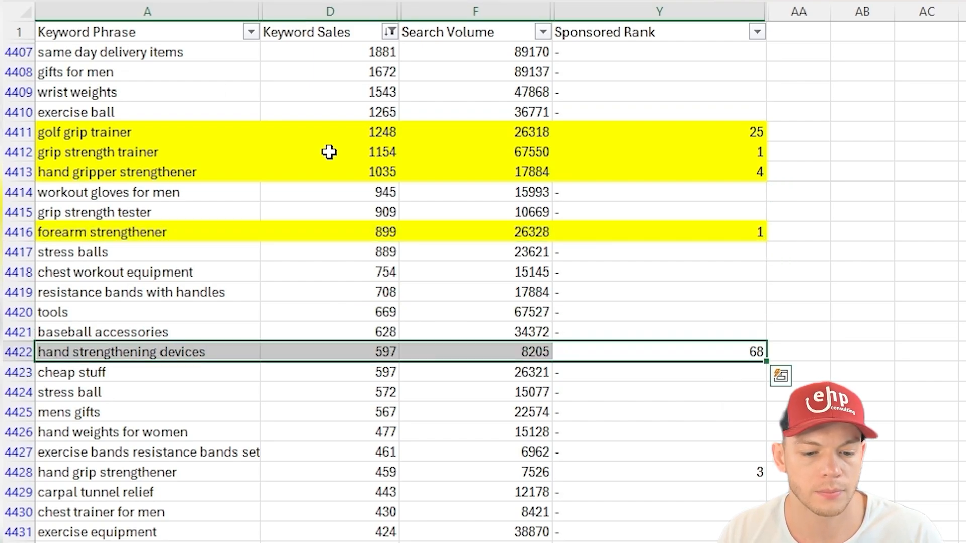
{"action": "left_click_drag", "start_coordinate": [736, 469], "coordinate": [186, 468]}
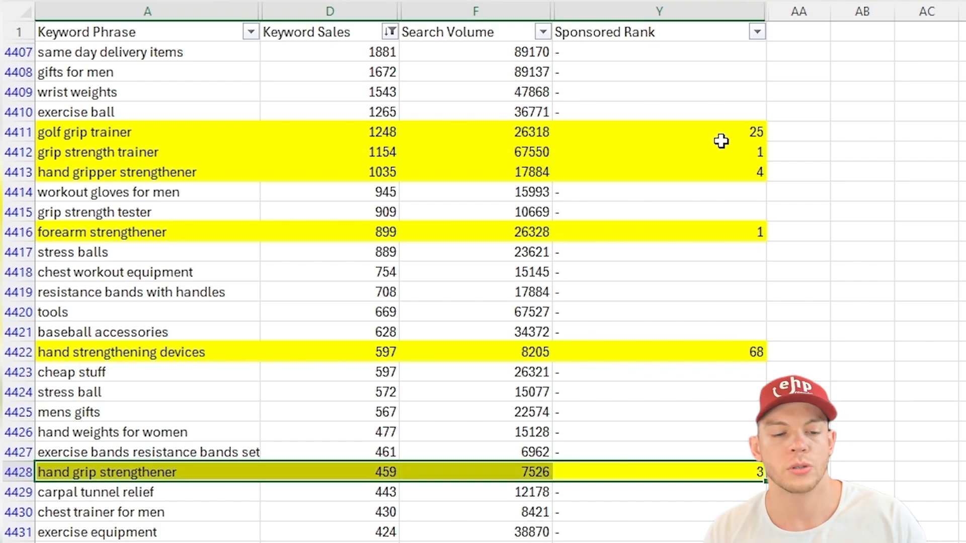
Examine the keyword sales, search volume and sponsored rank of "grip strength trainer".
{"action": "left_click_drag", "start_coordinate": [730, 157], "coordinate": [244, 156]}
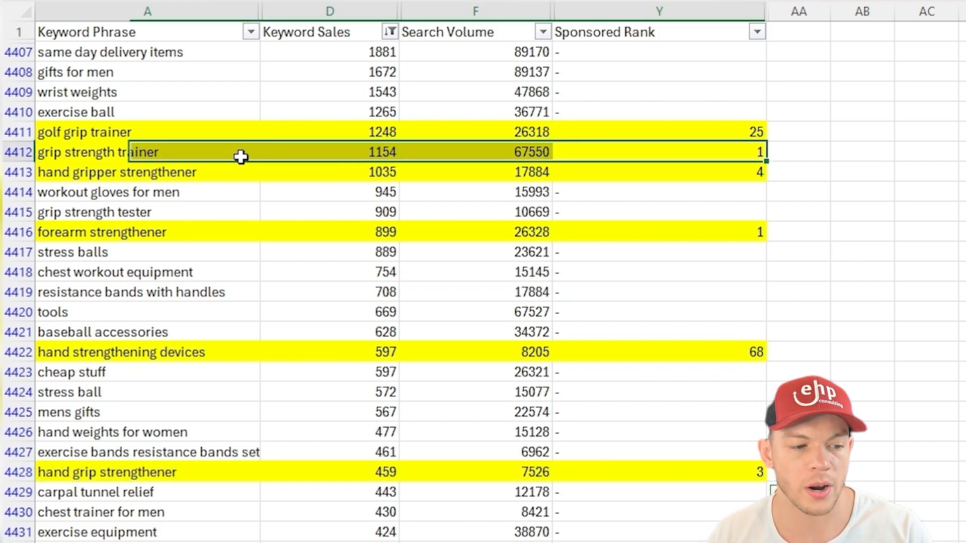
{"action": "left_click", "coordinate": [684, 150]}
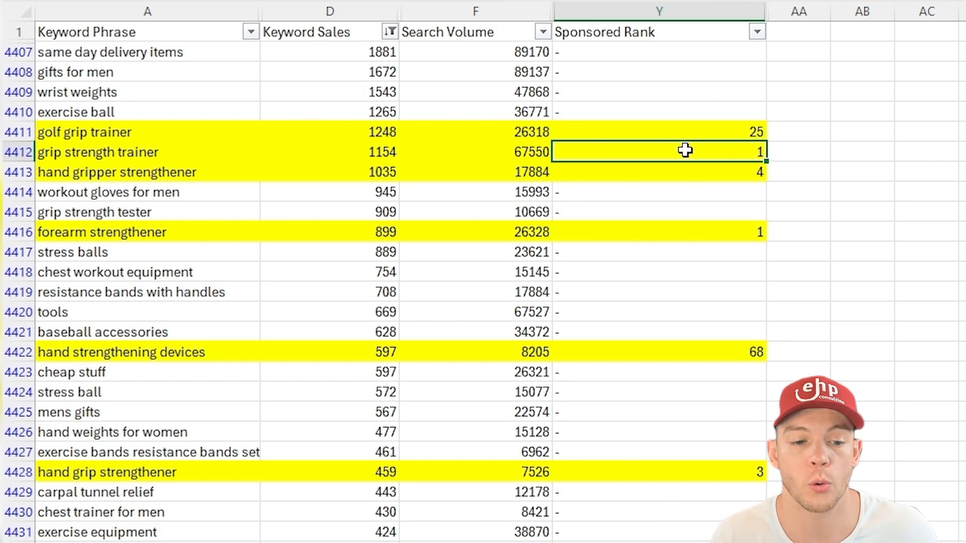
{"action": "left_click", "coordinate": [384, 151]}
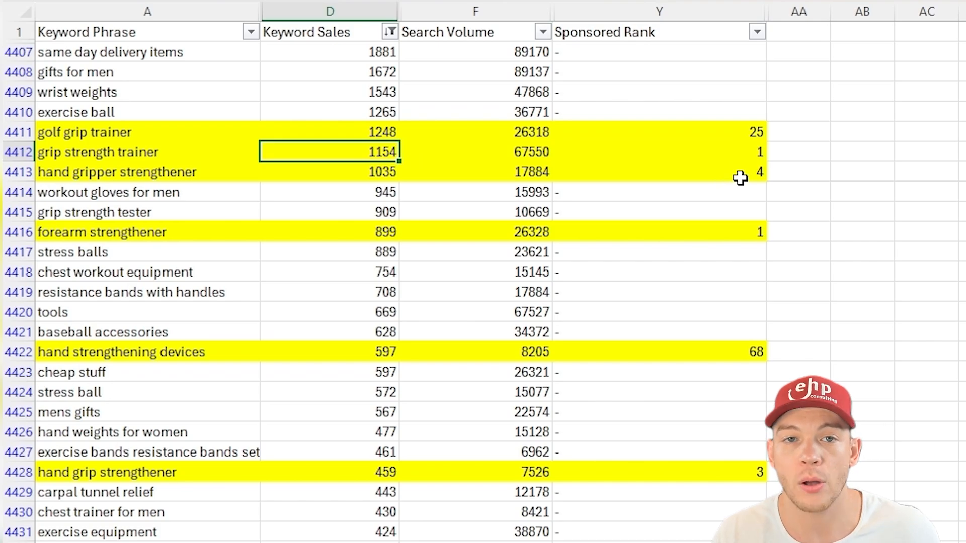
{"action": "left_click", "coordinate": [753, 157]}
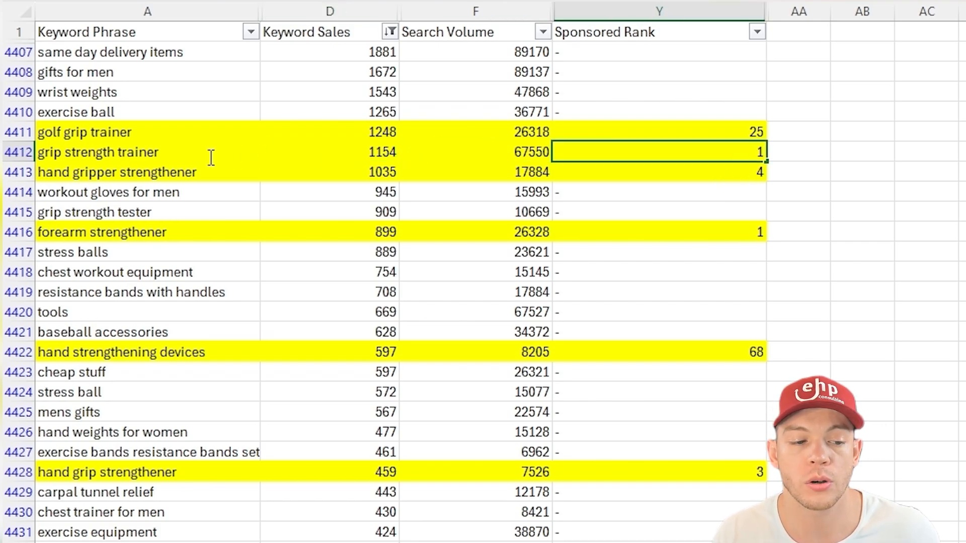
{"action": "left_click", "coordinate": [606, 209]}
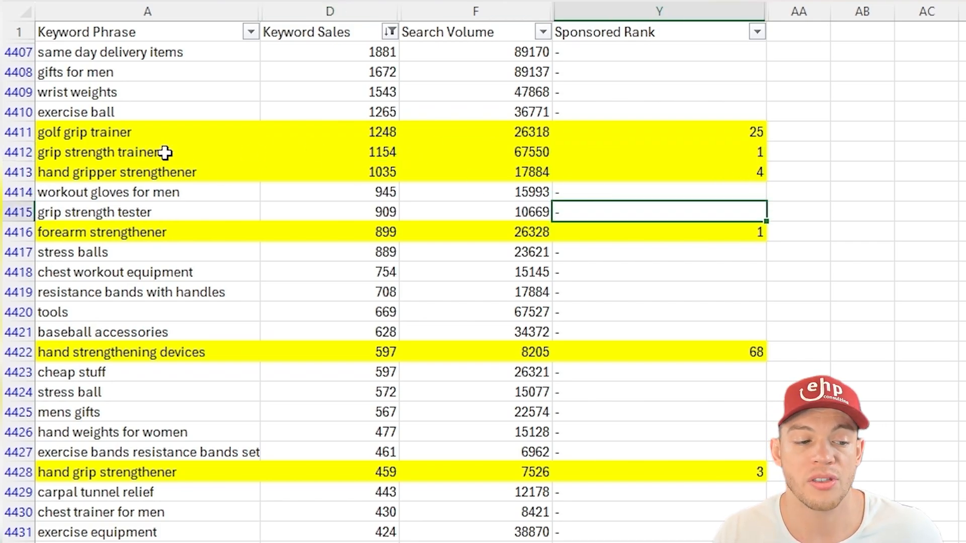
{"action": "left_click", "coordinate": [146, 152]}
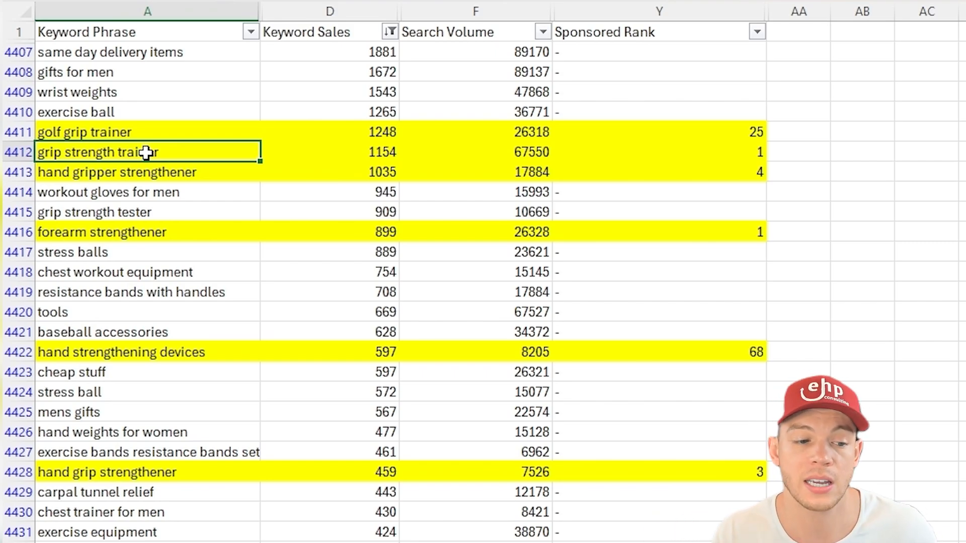
{"action": "left_click", "coordinate": [342, 159]}
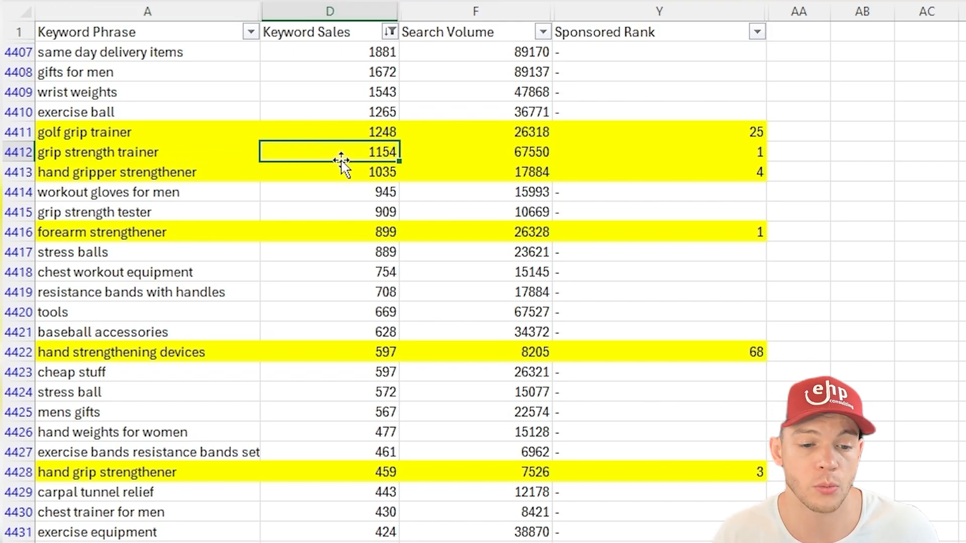
{"action": "key", "text": "Right"}
{"action": "left_click", "coordinate": [728, 150]}
{"action": "left_click_drag", "start_coordinate": [729, 150], "coordinate": [141, 159]}
Check the sales and sponsored rank of "hand gripper strengthener" as a candidate keyword.
{"action": "left_click", "coordinate": [703, 177]}
{"action": "left_click_drag", "start_coordinate": [703, 178], "coordinate": [146, 174]}
{"action": "left_click", "coordinate": [733, 169]}
{"action": "left_click_drag", "start_coordinate": [734, 170], "coordinate": [161, 174]}
{"action": "left_click", "coordinate": [210, 174]}
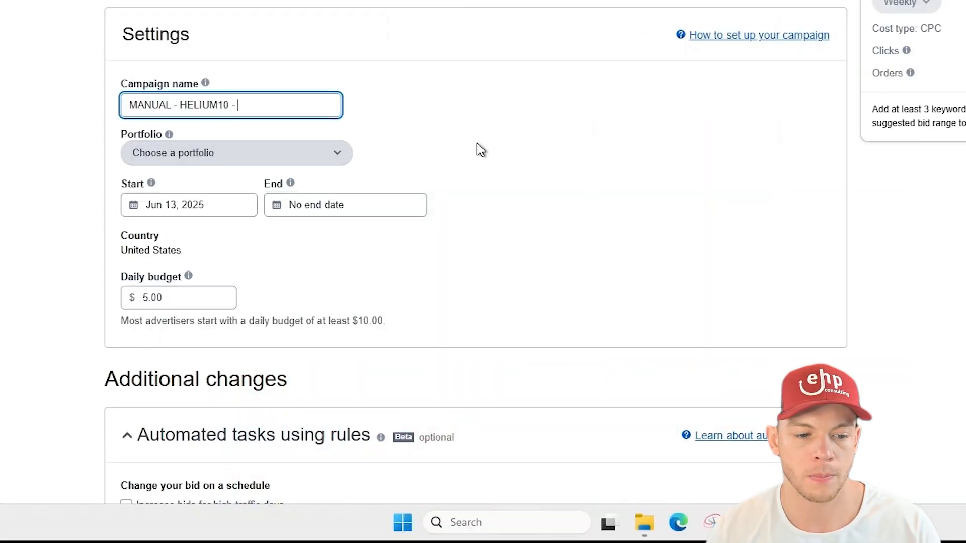
Switch to the Amazon Ads campaign setup and review its manual keyword targeting and campaign name.
{"action": "scroll", "coordinate": [493, 160], "scroll_direction": "up", "scroll_amount": 10}
{"action": "scroll", "coordinate": [494, 160], "scroll_direction": "down", "scroll_amount": 5}
{"action": "scroll", "coordinate": [493, 168], "scroll_direction": "down", "scroll_amount": 5}
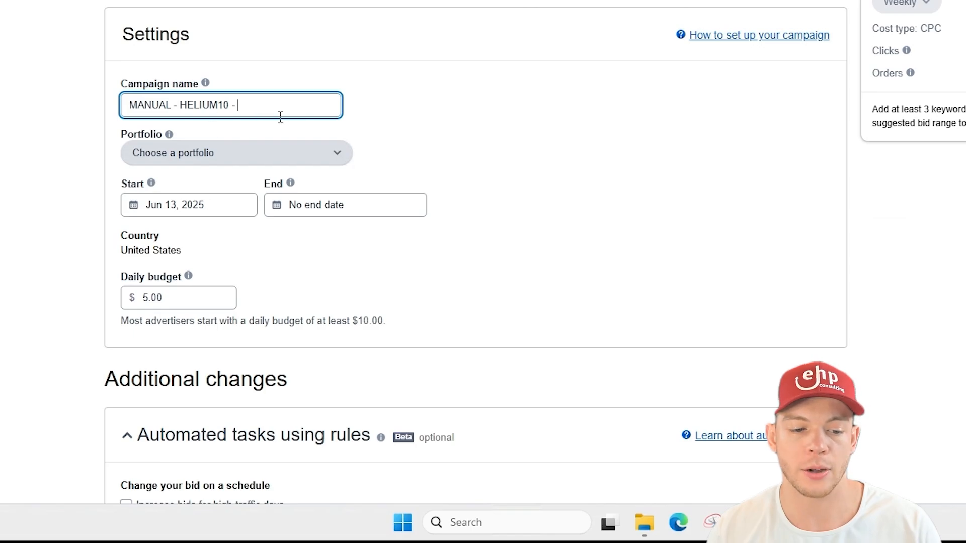
{"action": "scroll", "coordinate": [386, 177], "scroll_direction": "up", "scroll_amount": 20}
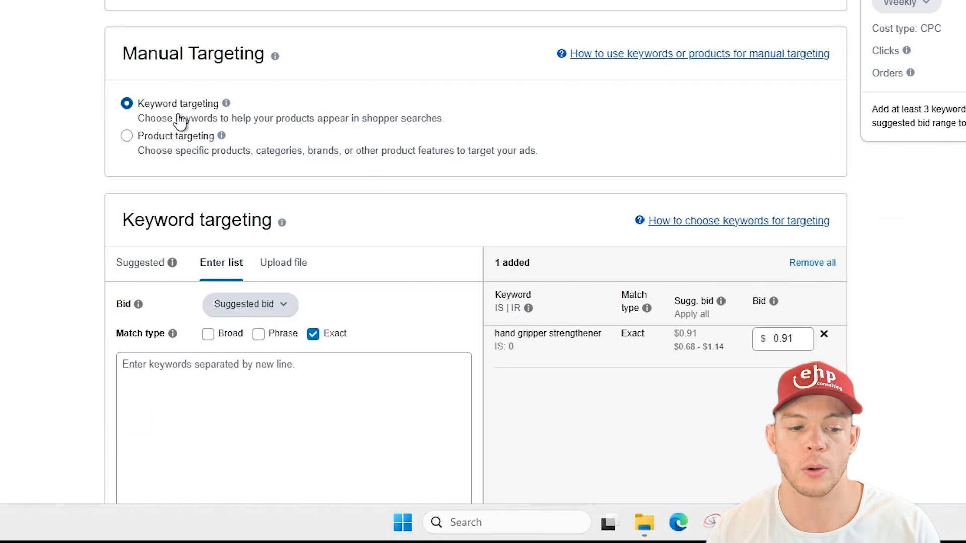
{"action": "scroll", "coordinate": [297, 349], "scroll_direction": "down", "scroll_amount": 4}
Write the comment "Thank you for your help ehp namba wa" on the YouTube video and subscribe to the EHP Consulting Group channel.
{"action": "left_click", "coordinate": [286, 153]}
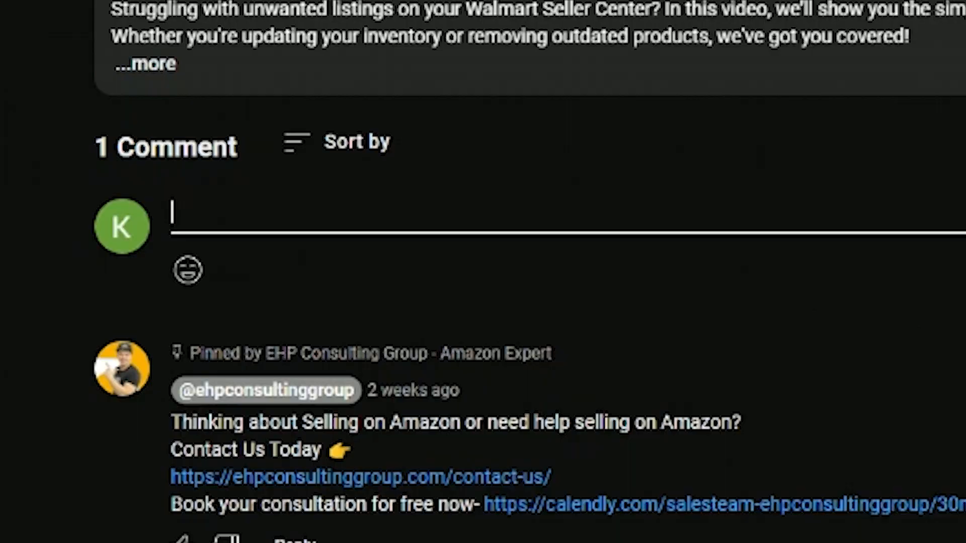
{"action": "type", "text": "Thank you for your hel"}
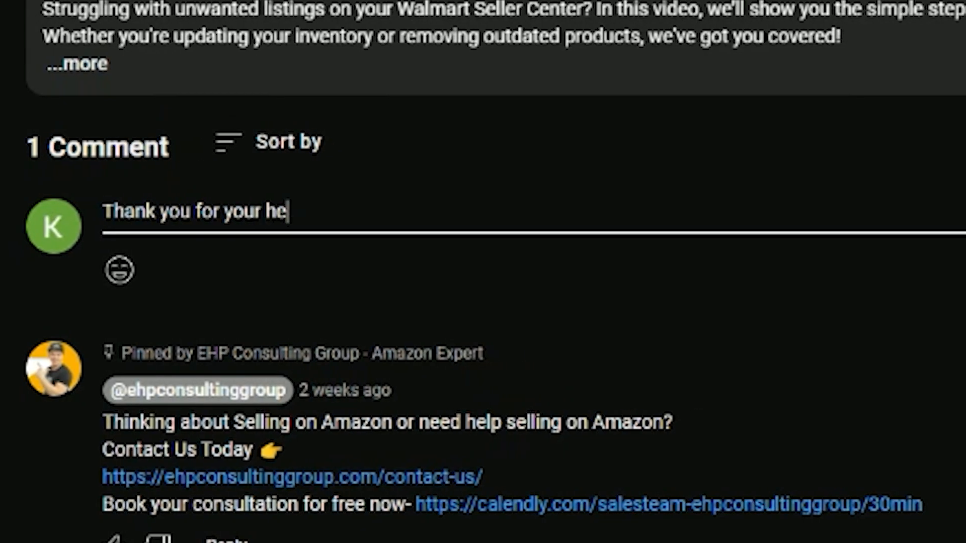
{"action": "type", "text": "p ehp namba wa"}
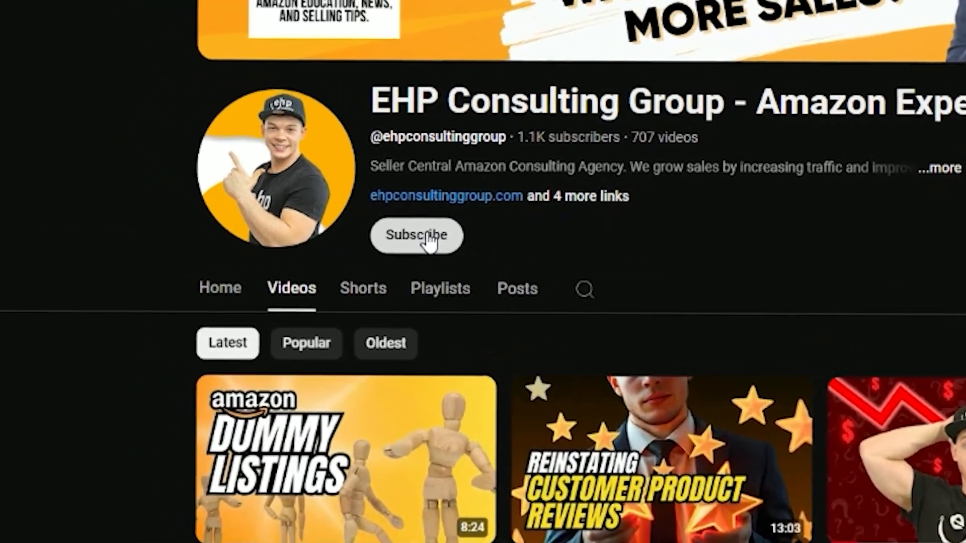
{"action": "left_click", "coordinate": [269, 135]}
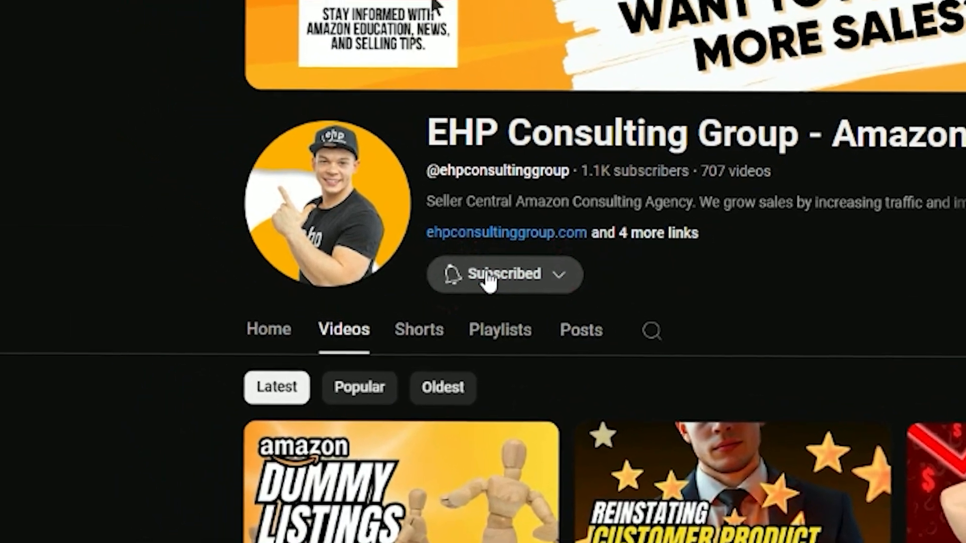
Browse the channel's list of latest videos.
{"action": "scroll", "coordinate": [483, 272], "scroll_direction": "down", "scroll_amount": 20}
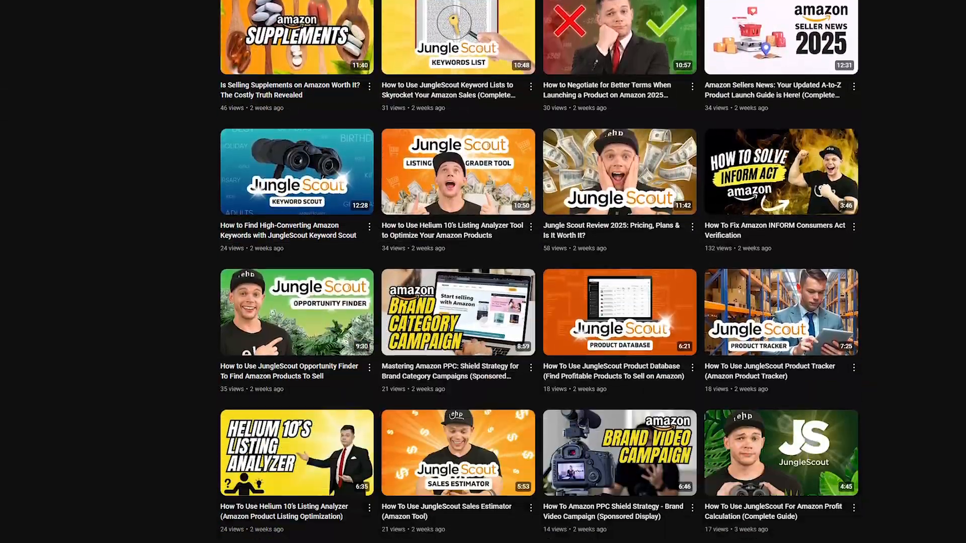
{"action": "scroll", "coordinate": [483, 272], "scroll_direction": "down", "scroll_amount": 20}
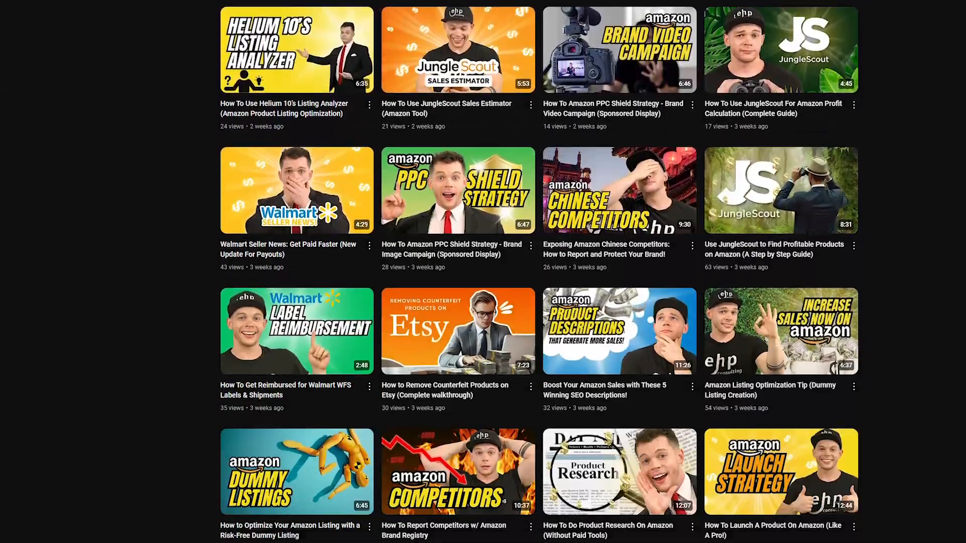
{"action": "scroll", "coordinate": [483, 271], "scroll_direction": "down", "scroll_amount": 20}
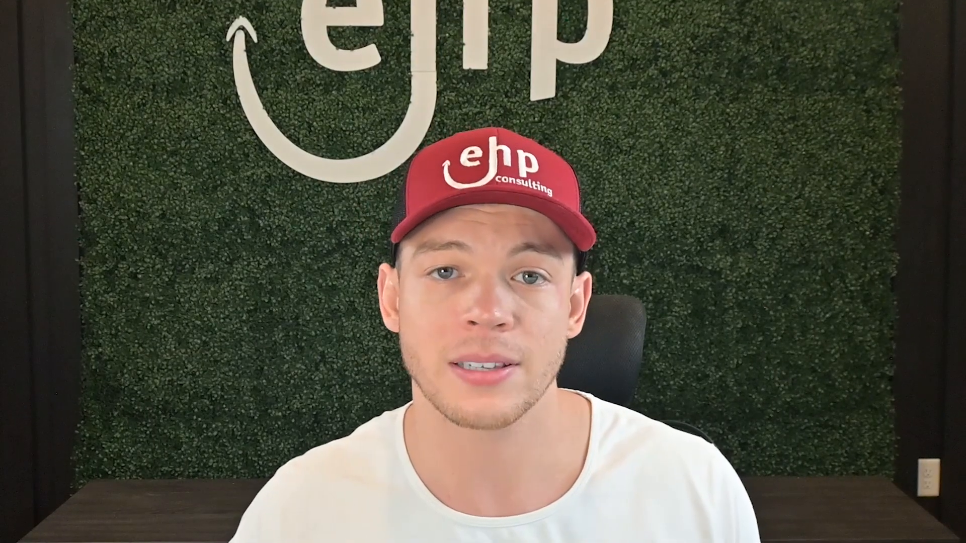
Enter the web address ehpconsultinggroup.com in a new browser tab.
{"action": "type", "text": "ehpconsultingg"}
{"action": "type", "text": "roup.com"}
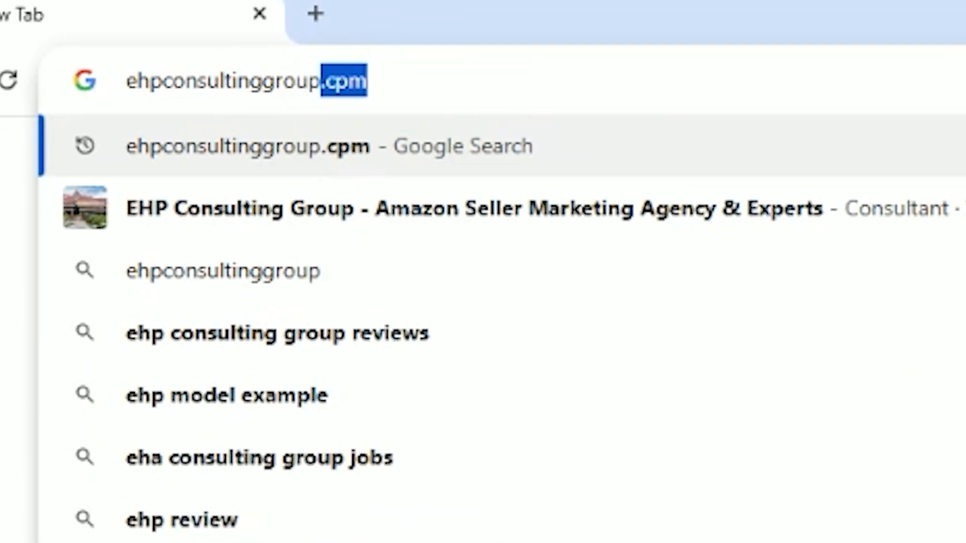